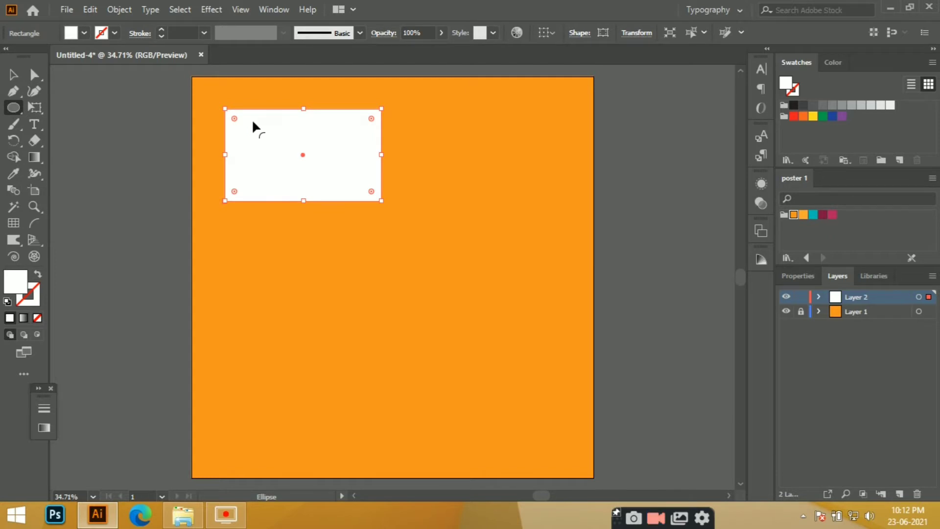
Draw a small circle filled with 000000 near the white rectangle's upper-left corner and copy it to the upper-right corner
{"action": "key", "text": "ctrl+1"}
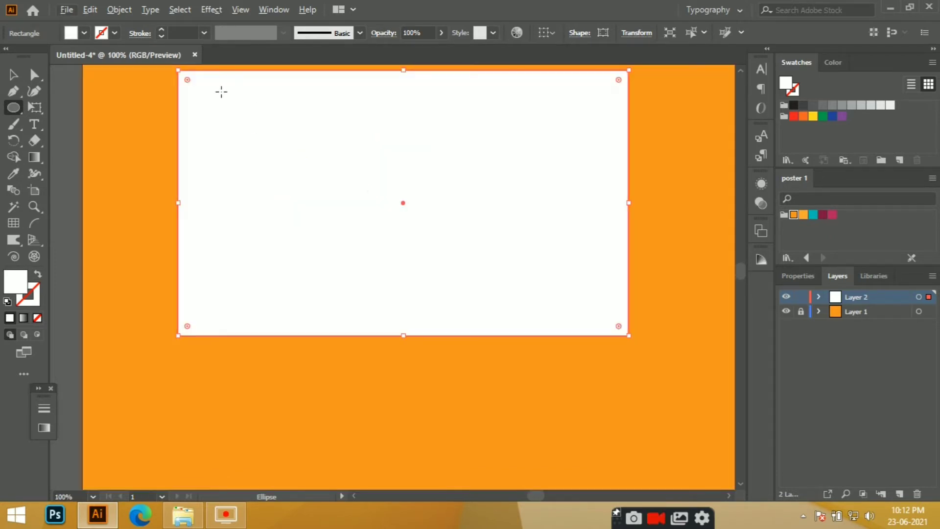
{"action": "mouse_move", "coordinate": [221, 92]}
{"action": "left_mouse_down"}
{"action": "mouse_move", "coordinate": [247, 110]}
{"action": "mouse_move", "coordinate": [230, 101]}
{"action": "left_mouse_up"}
{"action": "left_click", "coordinate": [14, 76]}
{"action": "double_click", "coordinate": [18, 288]}
{"action": "type", "text": "000000"}
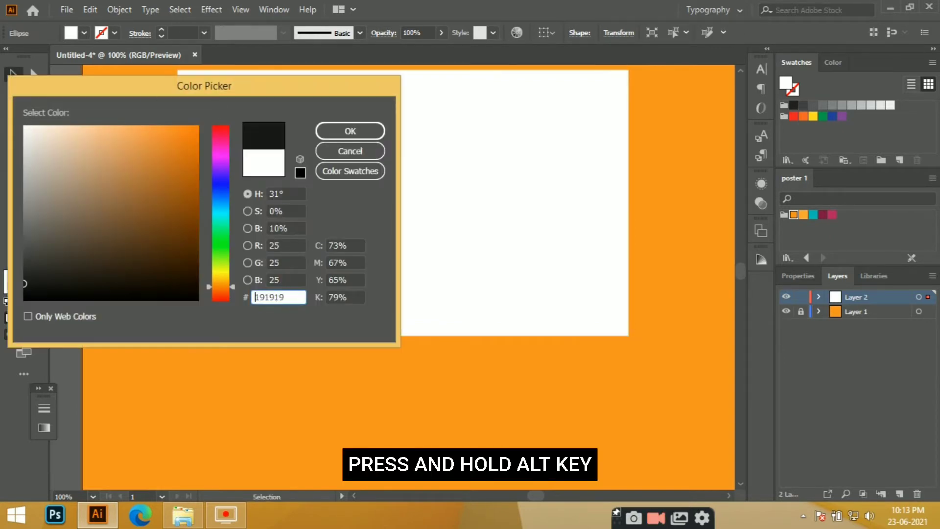
{"action": "left_click", "coordinate": [371, 131]}
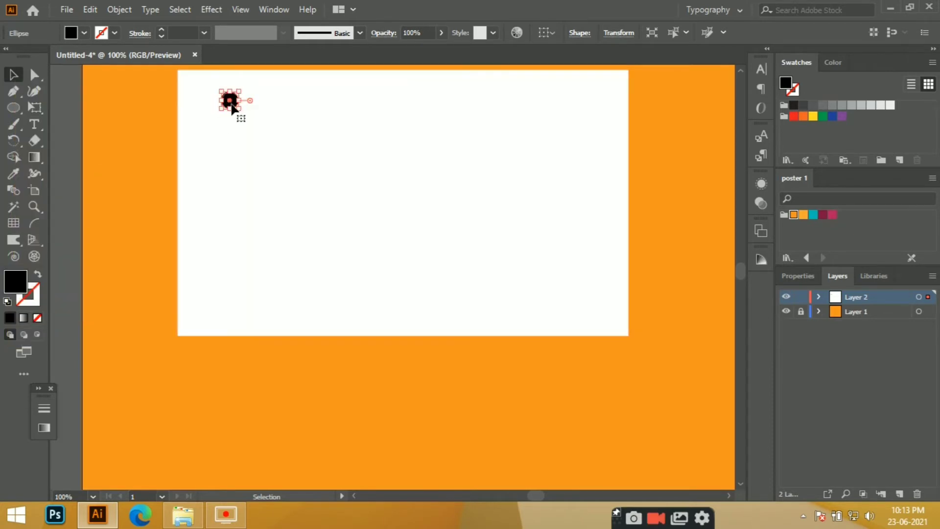
{"action": "left_click_drag", "start_coordinate": [232, 105], "coordinate": [582, 106]}
Draw a vertical line from the artboard's top edge to the left circle's center with a 3 pt black stroke
{"action": "scroll", "coordinate": [394, 184], "scroll_direction": "up", "scroll_amount": 3}
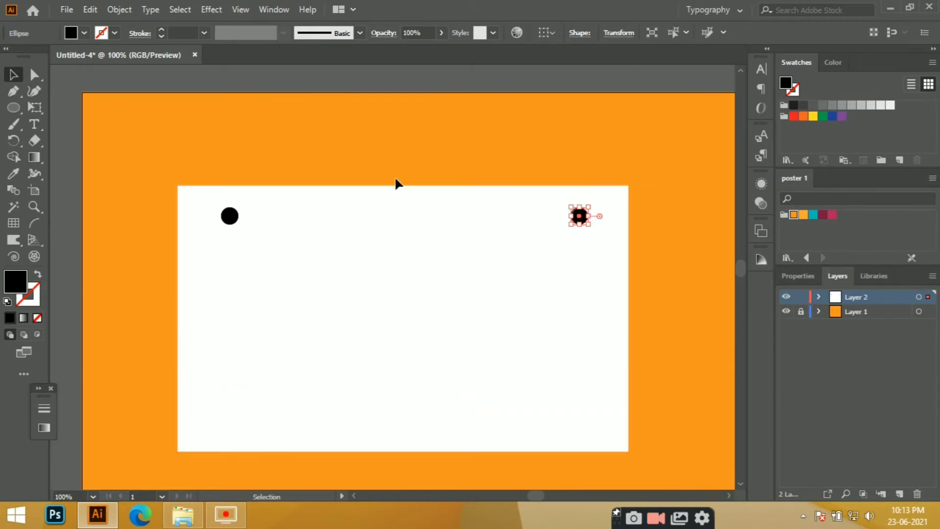
{"action": "left_click_drag", "start_coordinate": [13, 107], "coordinate": [69, 175]}
{"action": "left_click_drag", "start_coordinate": [230, 93], "coordinate": [230, 216]}
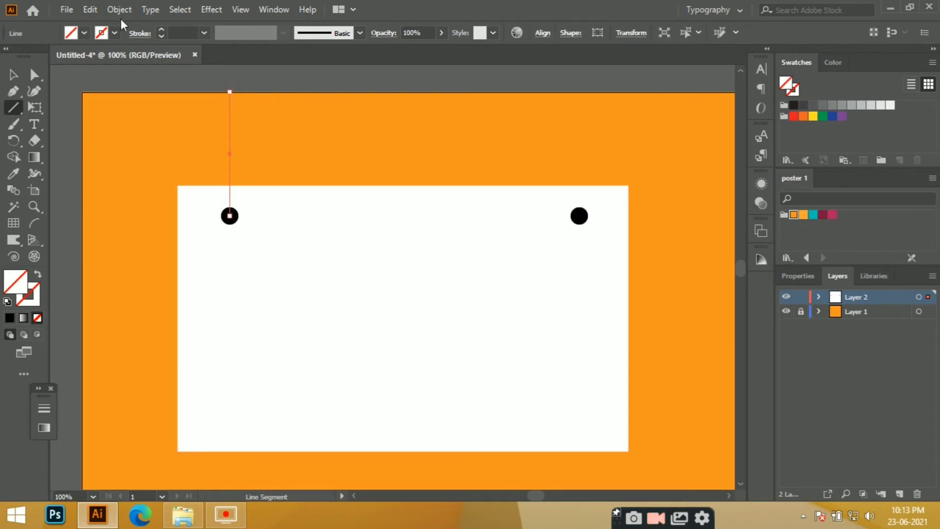
{"action": "left_click", "coordinate": [164, 27]}
{"action": "left_click", "coordinate": [164, 28]}
{"action": "left_click", "coordinate": [163, 28]}
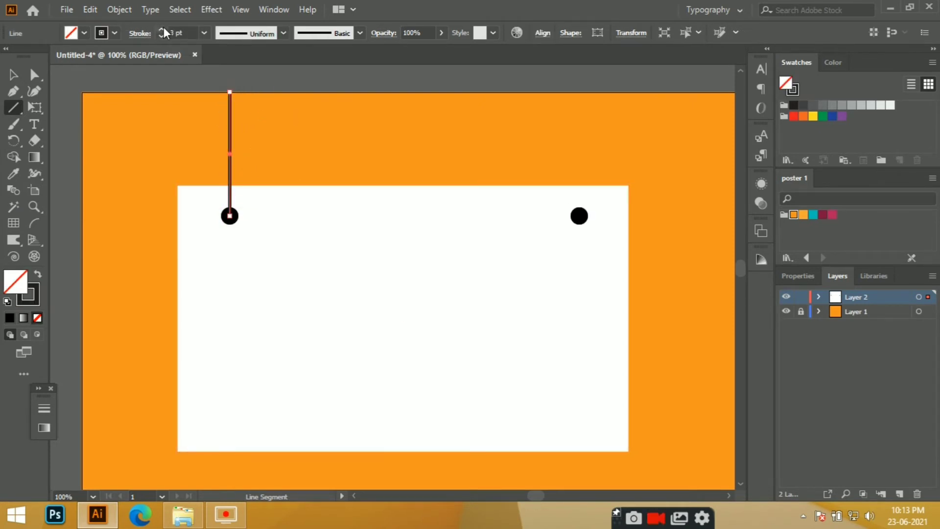
Copy the vertical line horizontally so the duplicate ends at the right circle's center
{"action": "key", "text": "v"}
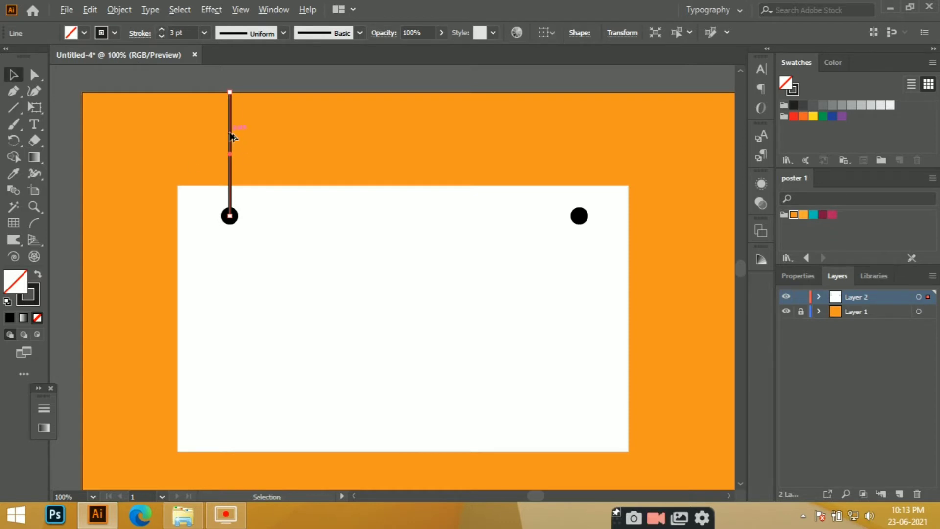
{"action": "left_click_drag", "start_coordinate": [232, 137], "coordinate": [579, 128]}
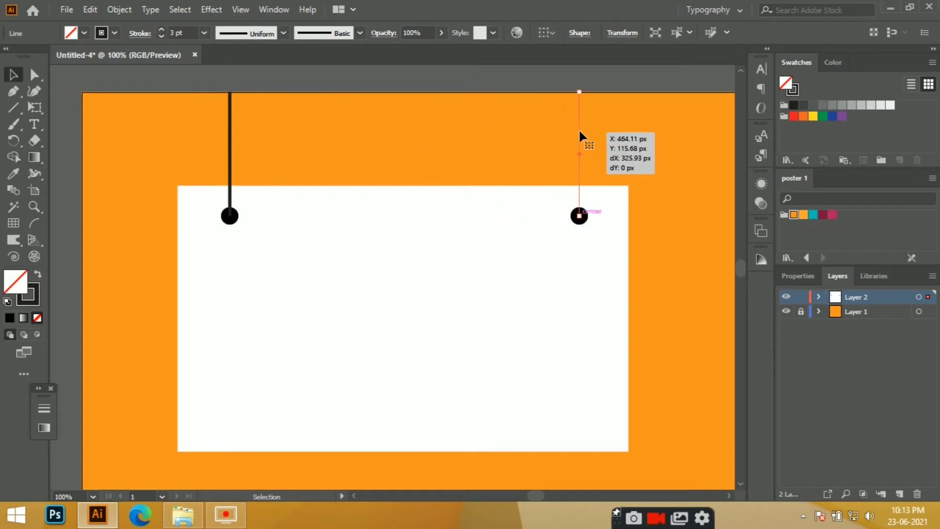
{"action": "left_click", "coordinate": [174, 73]}
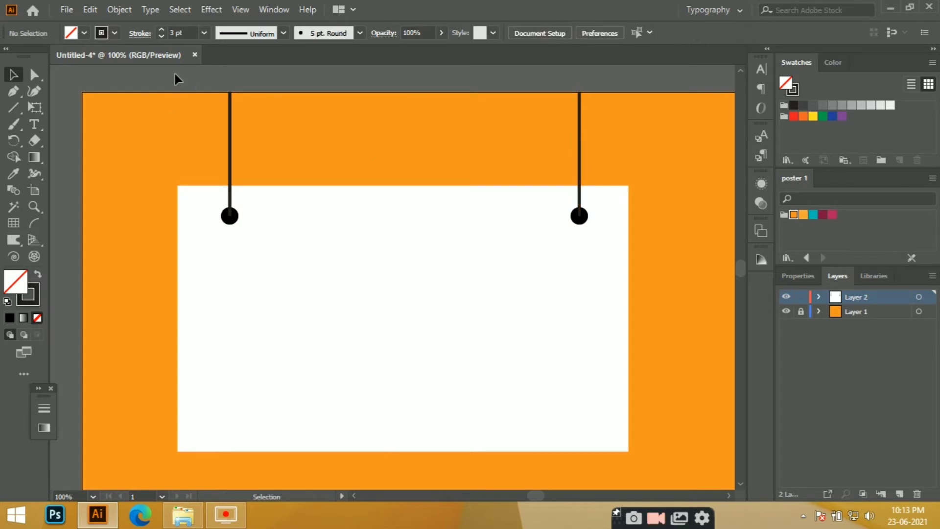
Add the point text "CREATIVE DESIGN" on the white rectangle
{"action": "left_click", "coordinate": [33, 126]}
{"action": "left_click", "coordinate": [300, 301]}
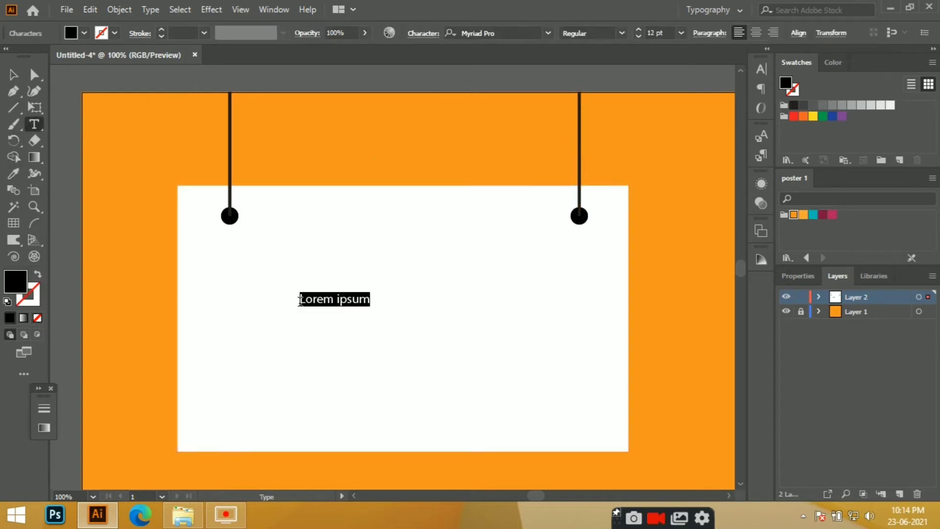
{"action": "key", "text": "BackSpace"}
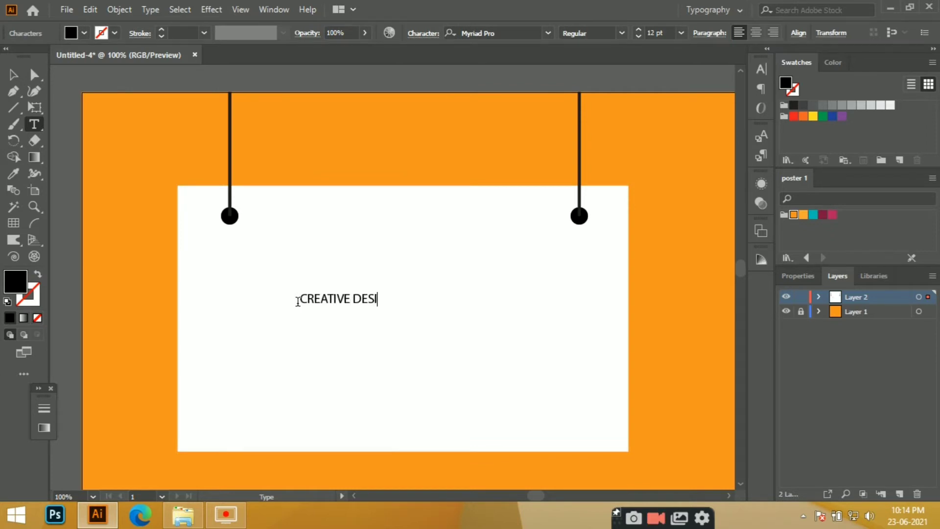
{"action": "left_click", "coordinate": [9, 74]}
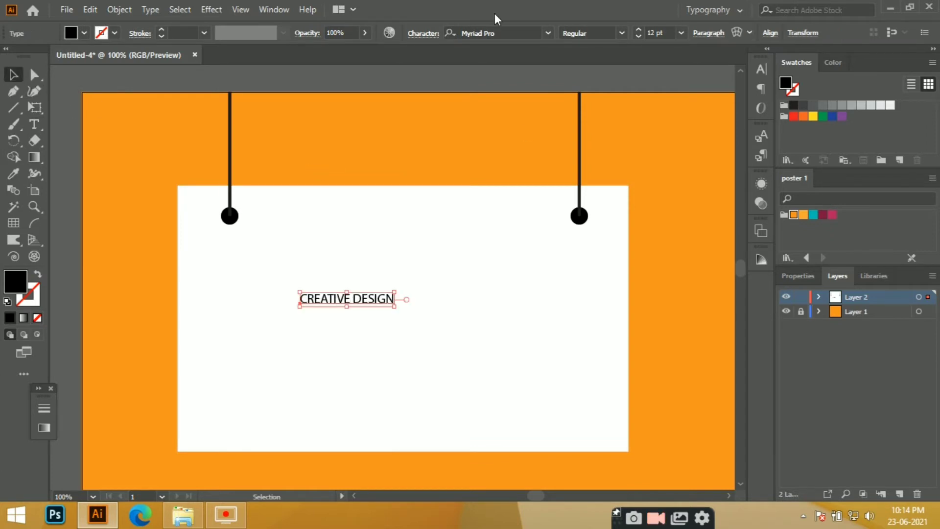
Set the CREATIVE DESIGN text's font to Bebas Neue Bold
{"action": "left_click", "coordinate": [548, 33]}
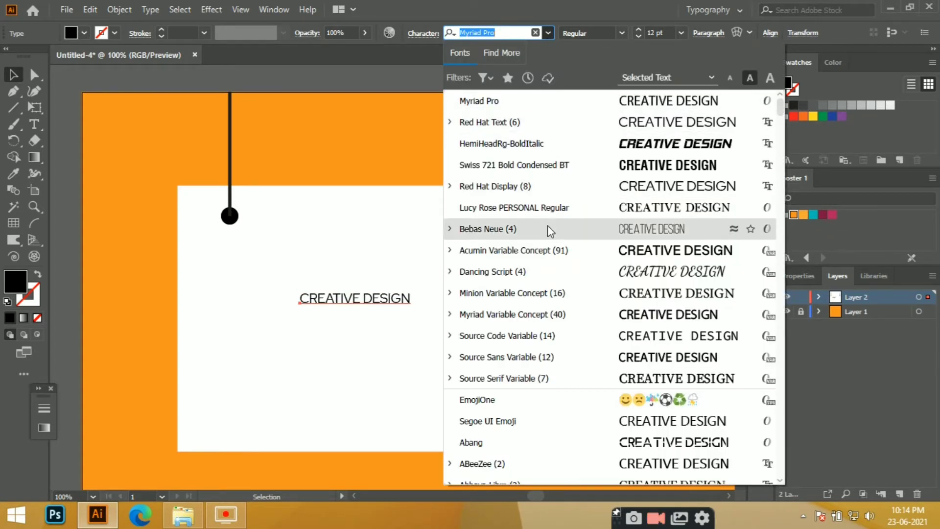
{"action": "left_click", "coordinate": [451, 229]}
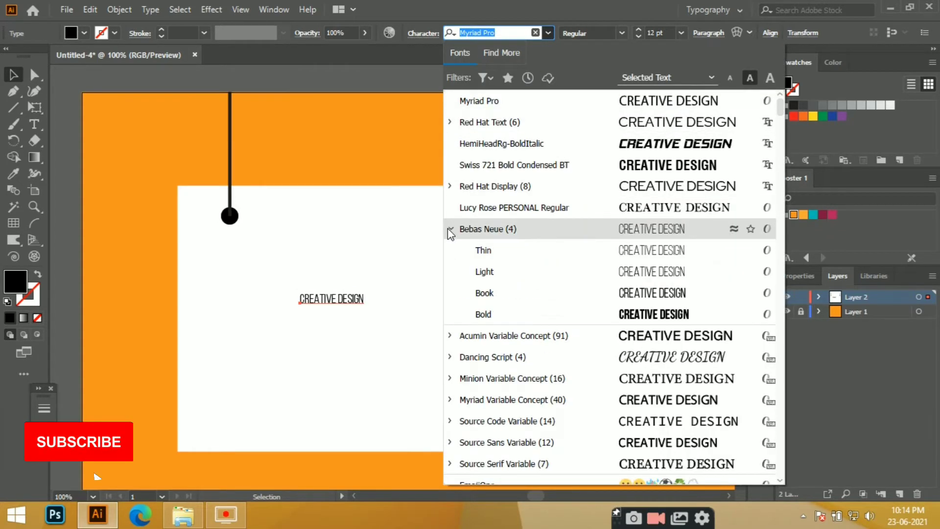
{"action": "left_click", "coordinate": [506, 319]}
Break the text into two lines, CREATIVE above DESIGN, and center-align the paragraph
{"action": "key", "text": "t"}
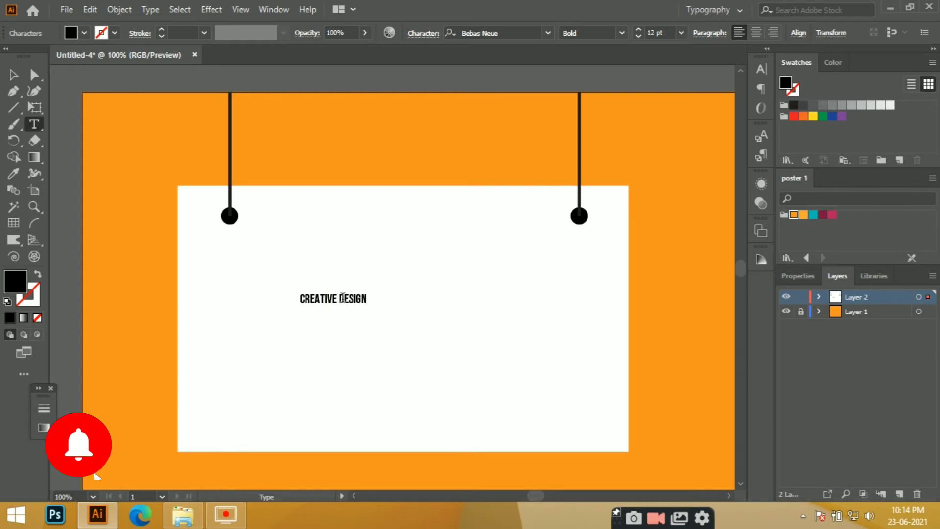
{"action": "left_click", "coordinate": [342, 298]}
{"action": "key", "text": "Return"}
{"action": "key", "text": "Escape"}
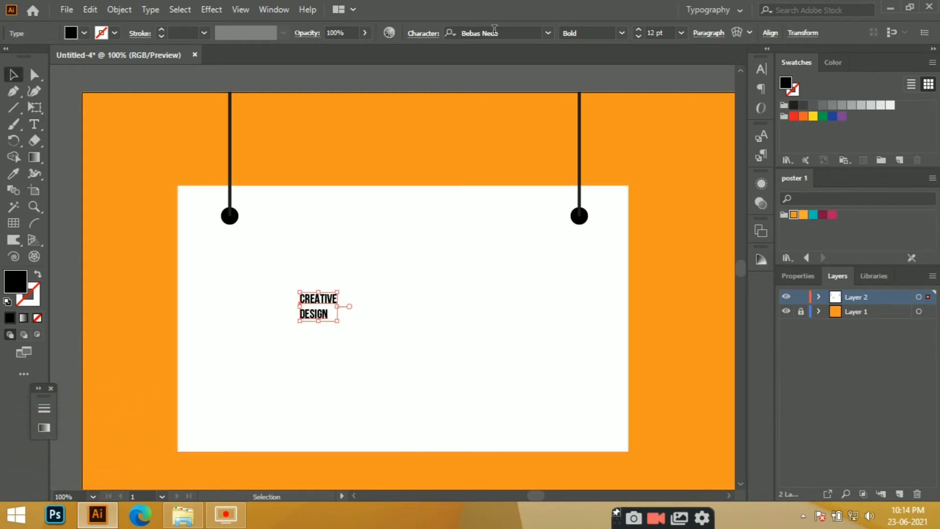
{"action": "left_click", "coordinate": [709, 33]}
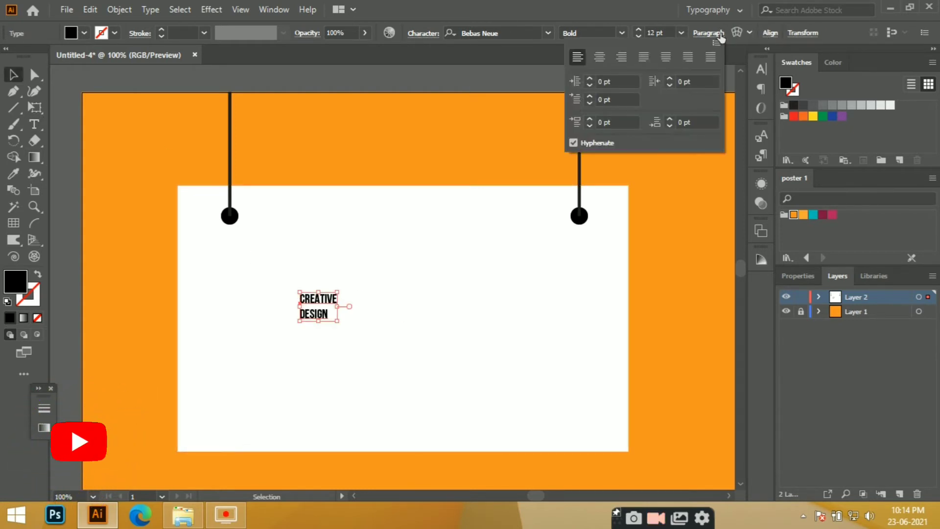
{"action": "left_click", "coordinate": [600, 56]}
Set the CREATIVE DESIGN text to 72 pt and move it to the middle of the white rectangle
{"action": "left_click", "coordinate": [681, 33]}
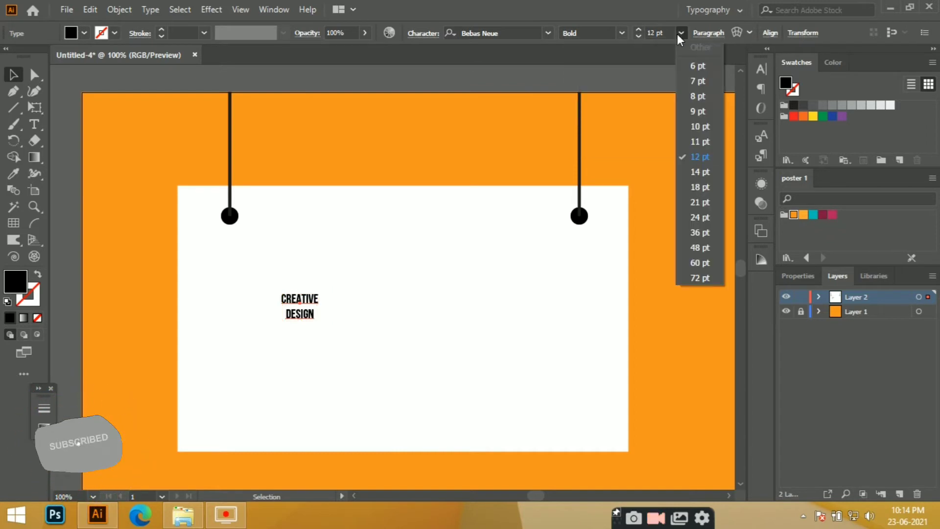
{"action": "left_click", "coordinate": [701, 278]}
{"action": "left_click_drag", "start_coordinate": [308, 275], "coordinate": [422, 296]}
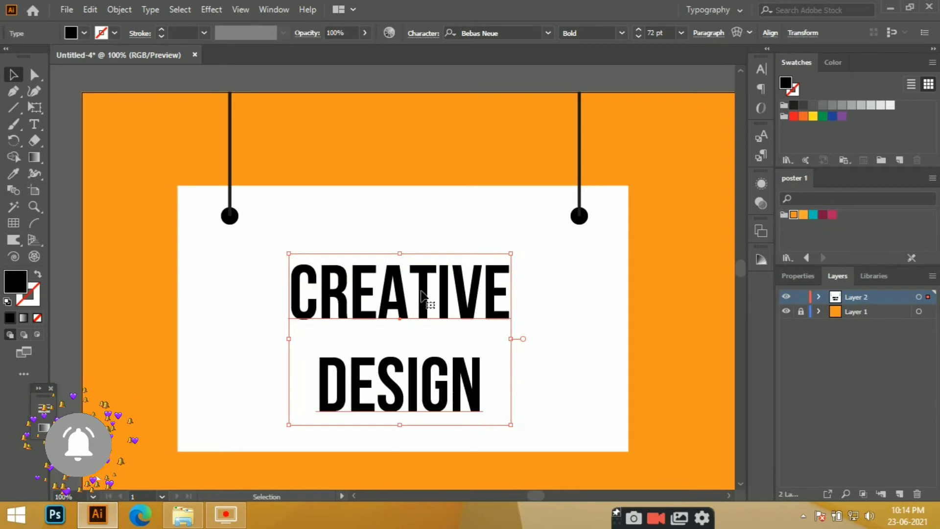
Group the two hanging lines with the white rectangle and send the group to the back, behind the circles
{"action": "left_click", "coordinate": [230, 211]}
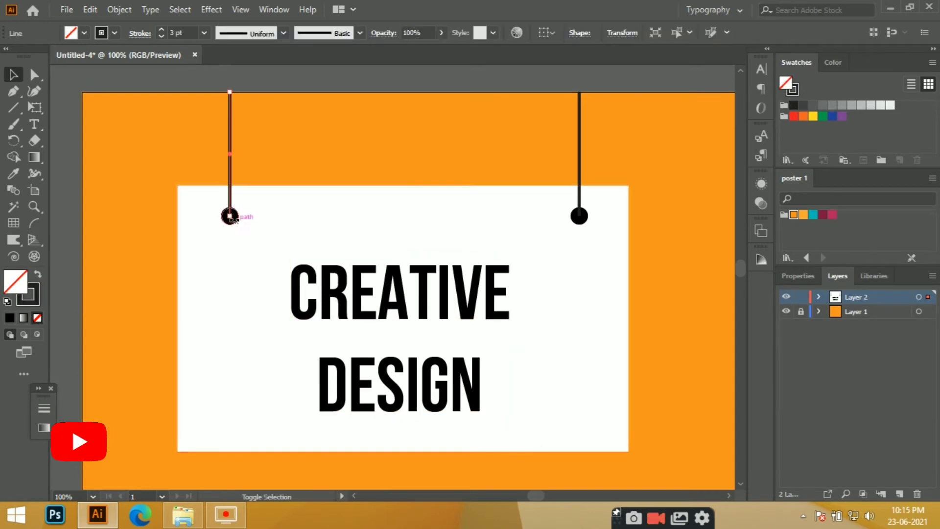
{"action": "left_click", "coordinate": [580, 152], "text": "shift"}
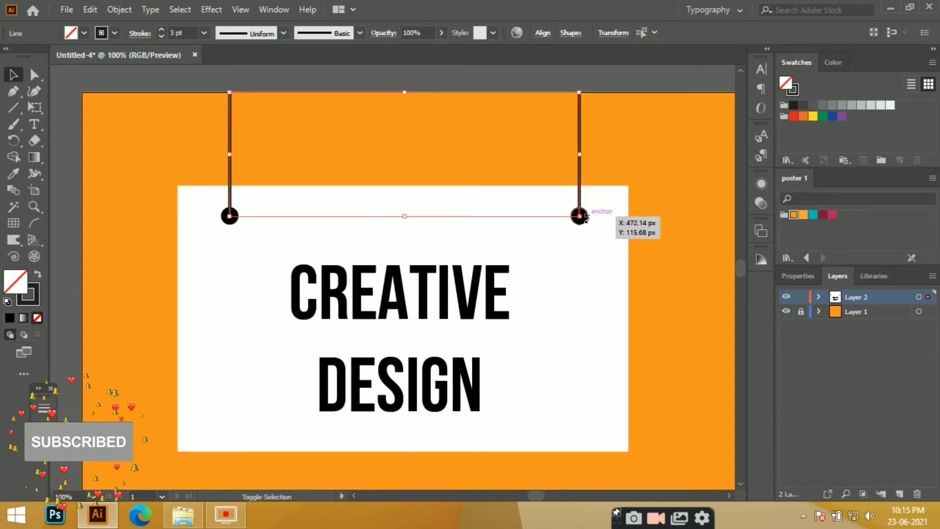
{"action": "left_click", "coordinate": [616, 201], "text": "shift"}
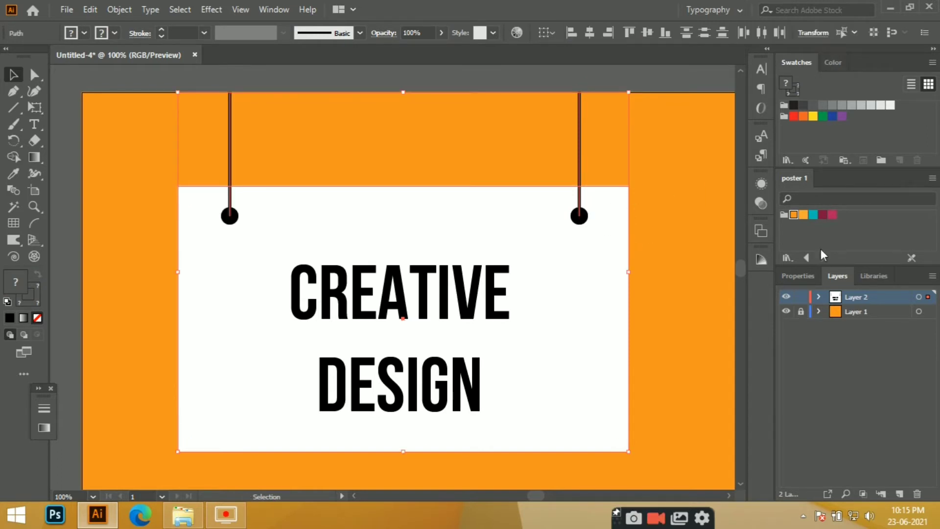
{"action": "left_click", "coordinate": [817, 295]}
{"action": "key", "text": "ctrl+g"}
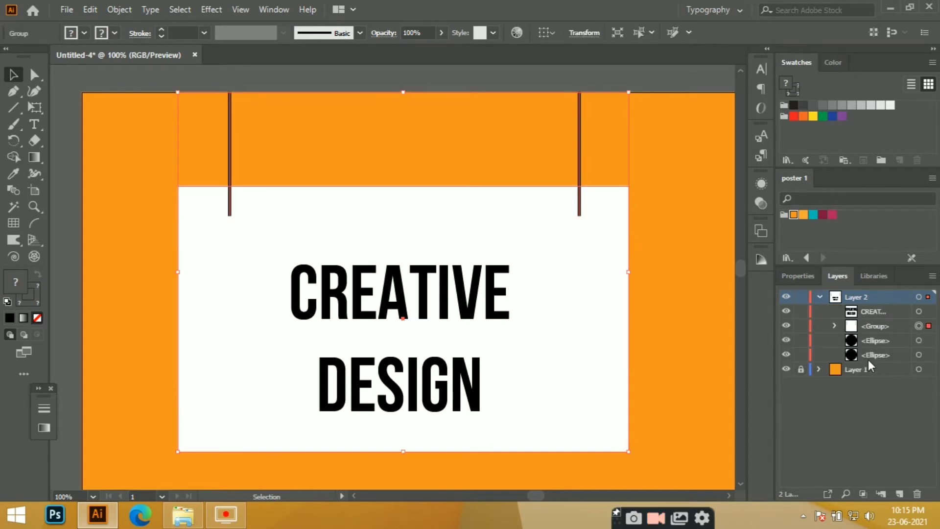
{"action": "key", "text": "ctrl+shift+bracketleft"}
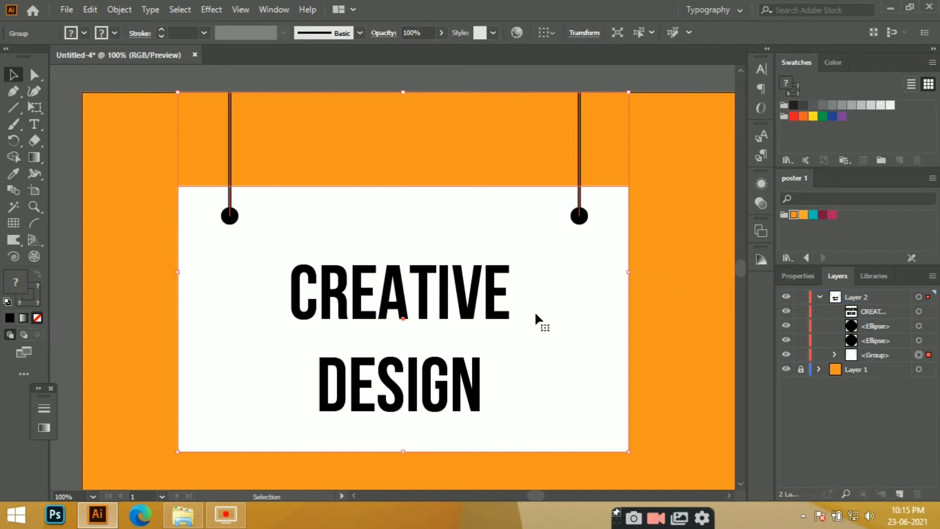
Select all the artwork on Layer 2 and create a new layer above it
{"action": "left_click", "coordinate": [918, 297]}
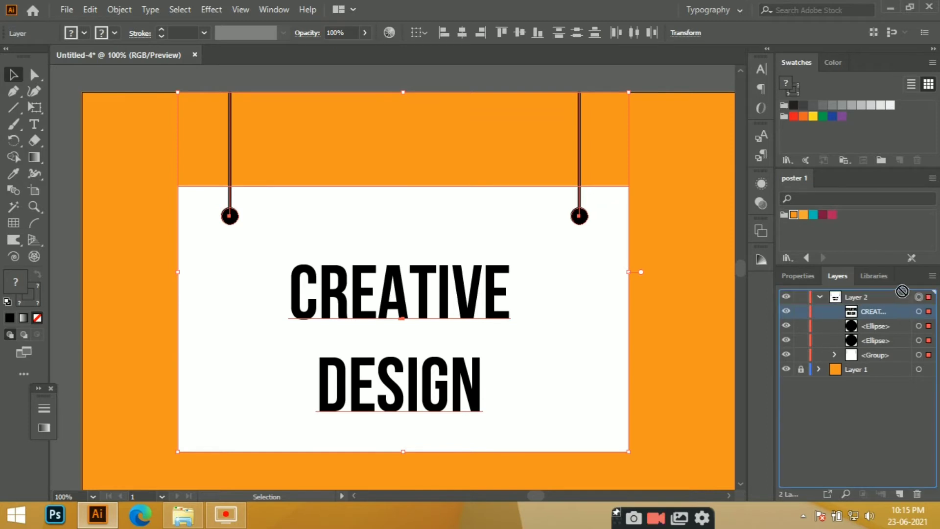
{"action": "left_click", "coordinate": [881, 300]}
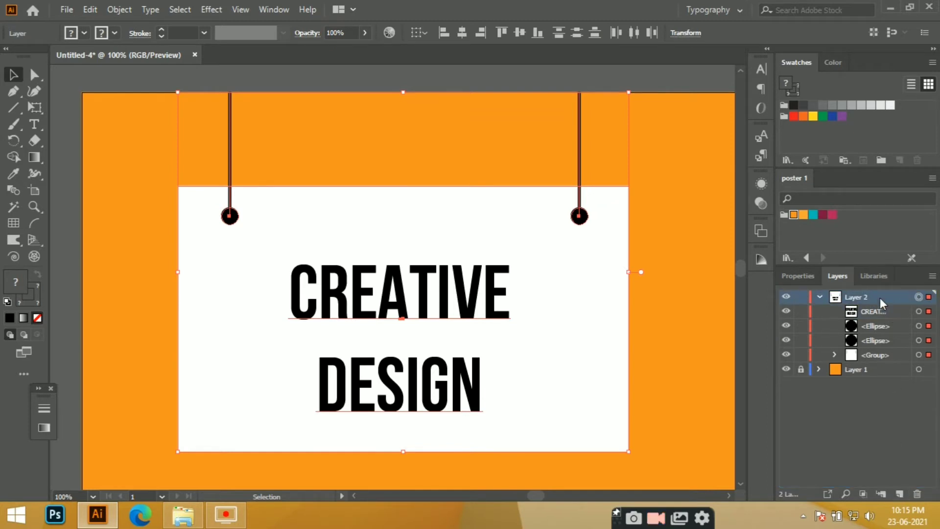
{"action": "left_click", "coordinate": [899, 494]}
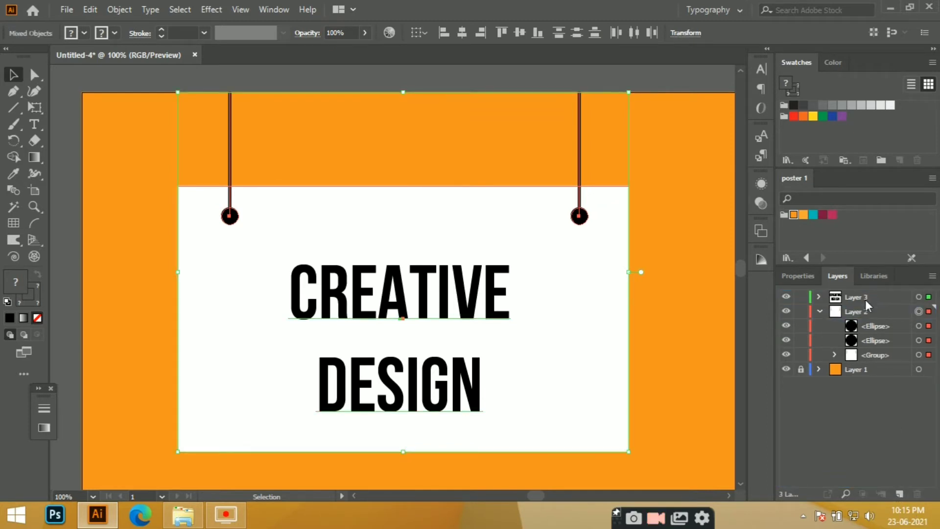
{"action": "left_click", "coordinate": [538, 299]}
{"action": "left_click", "coordinate": [649, 313]}
{"action": "left_click", "coordinate": [584, 313]}
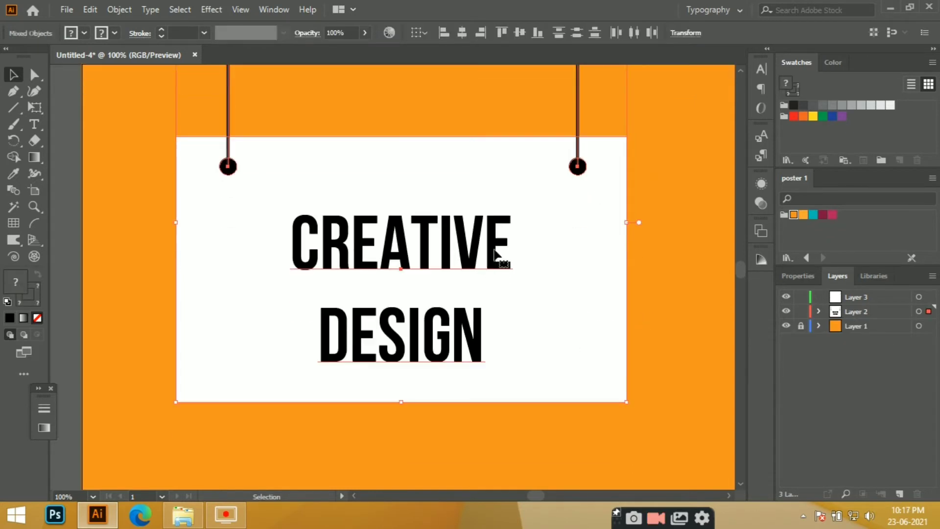
Switch to File Explorer and place transaprent girl.png from the Pictures folder onto the artboard
{"action": "scroll", "coordinate": [495, 249], "scroll_direction": "down", "scroll_amount": 3}
{"action": "scroll", "coordinate": [564, 330], "scroll_direction": "down", "scroll_amount": 1}
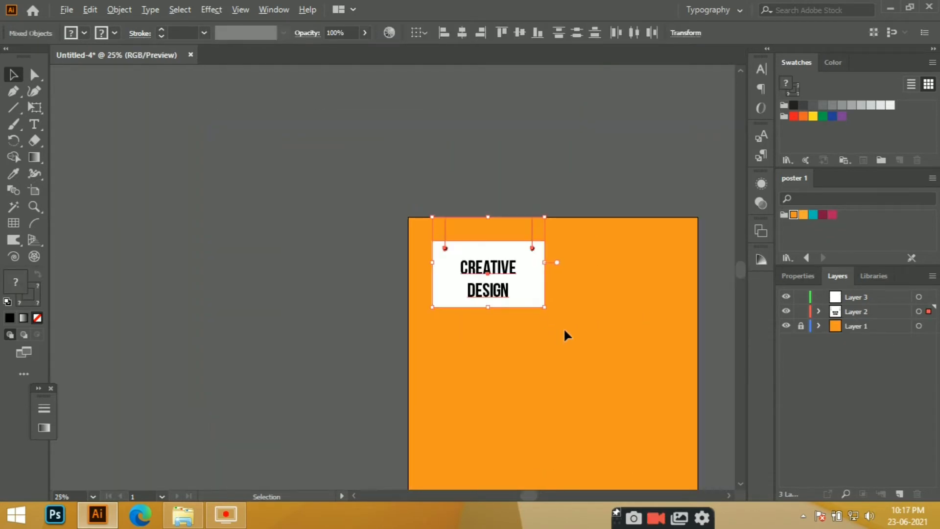
{"action": "scroll", "coordinate": [565, 329], "scroll_direction": "down", "scroll_amount": 1}
{"action": "left_click_drag", "start_coordinate": [535, 495], "coordinate": [549, 496]}
{"action": "scroll", "coordinate": [491, 324], "scroll_direction": "down", "scroll_amount": 5}
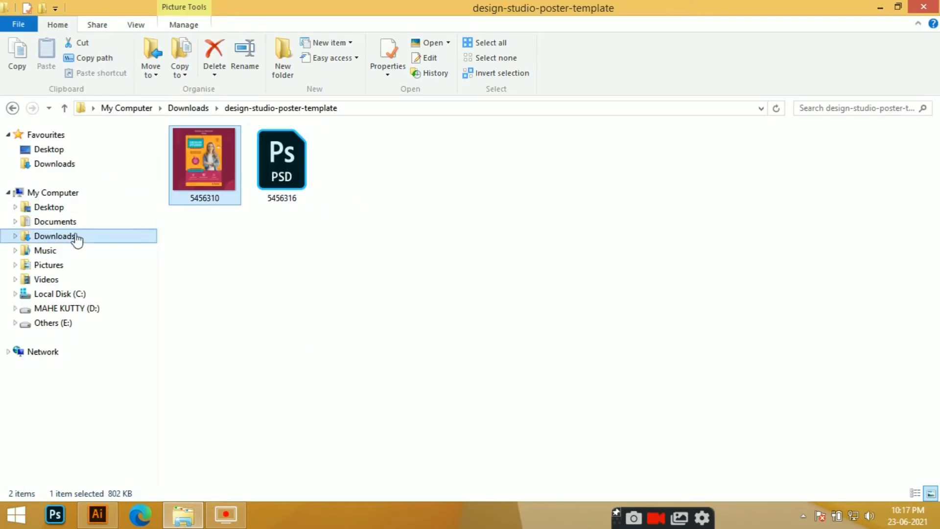
{"action": "left_click", "coordinate": [75, 237]}
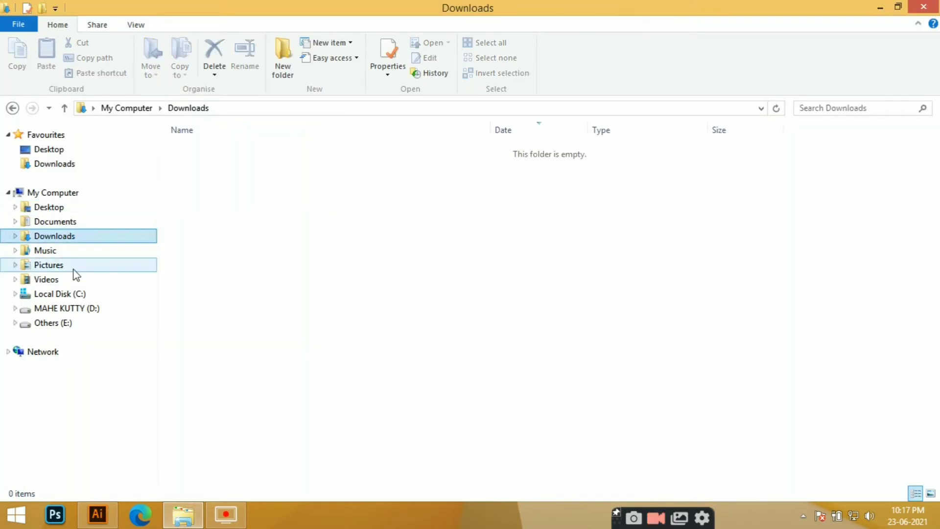
{"action": "left_click", "coordinate": [74, 266]}
{"action": "left_click_drag", "start_coordinate": [416, 190], "coordinate": [407, 304]}
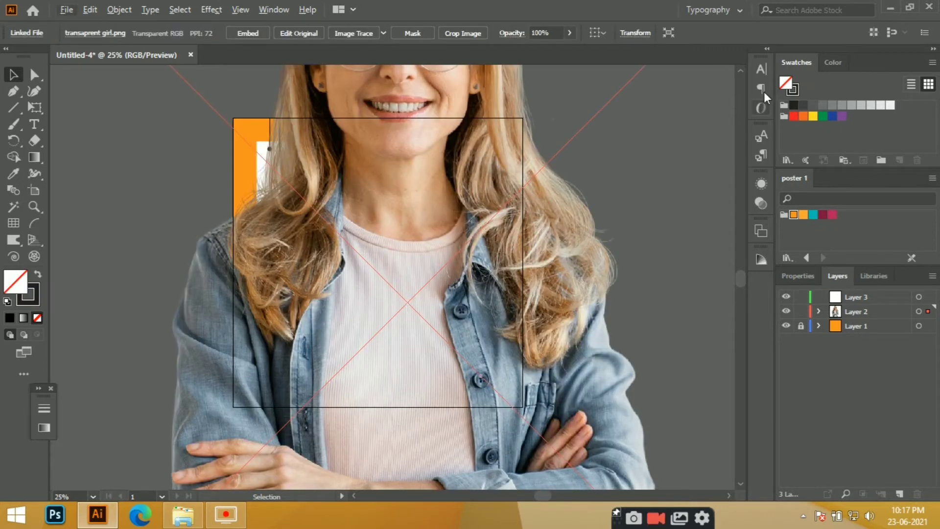
Scale the placed image proportionally to 1080 × 1080 px and move it to X 755 px, Y 540 px
{"action": "left_click", "coordinate": [810, 275]}
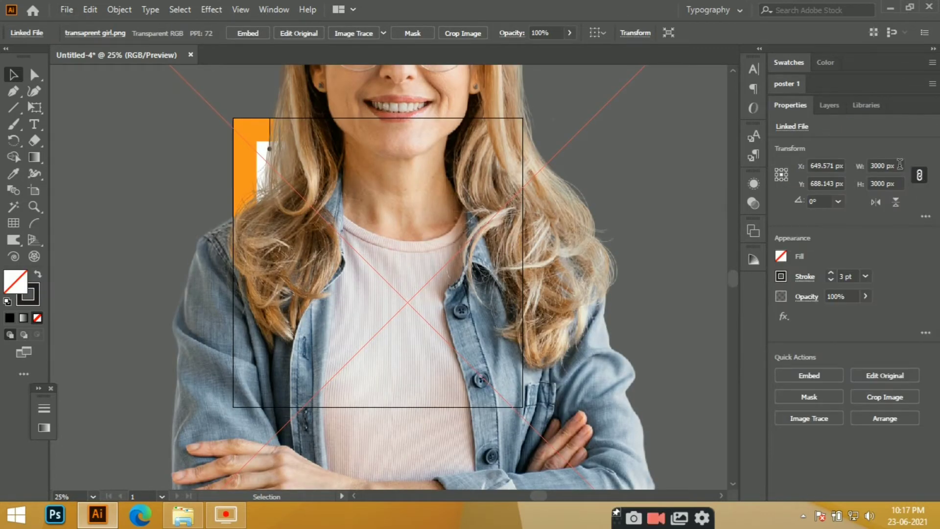
{"action": "key", "text": "Return"}
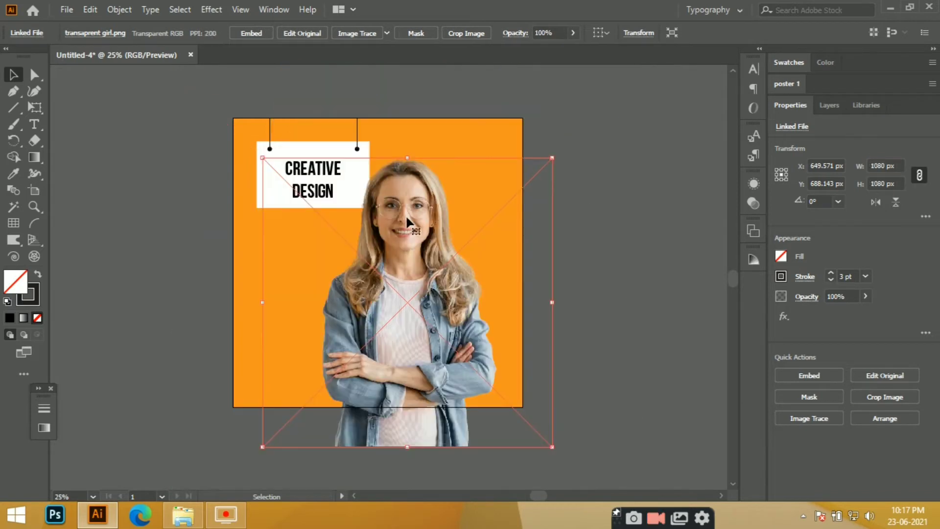
{"action": "left_click_drag", "start_coordinate": [405, 215], "coordinate": [425, 193]}
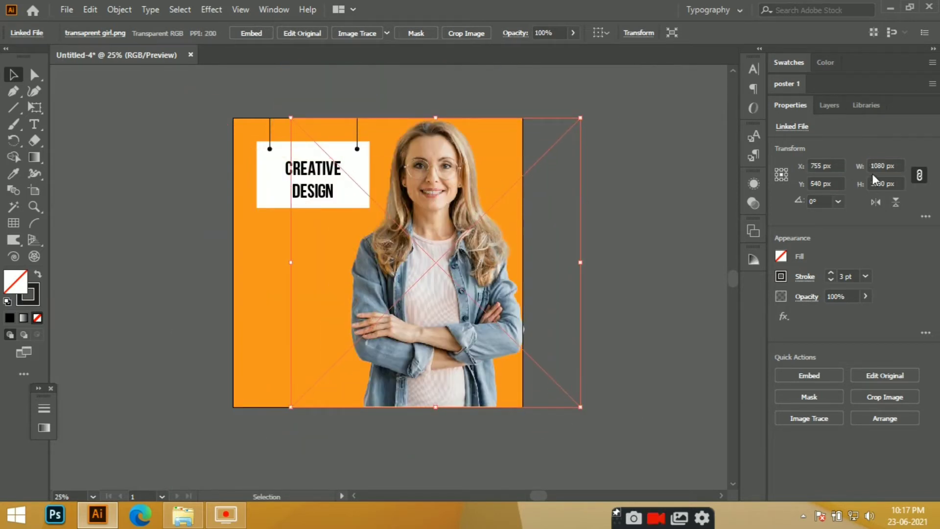
Shrink the woman's photo to about 779 × 803 px and move it to about X 787 px, Y 568 px
{"action": "left_click", "coordinate": [883, 166]}
{"action": "left_click_drag", "start_coordinate": [580, 118], "coordinate": [500, 193]}
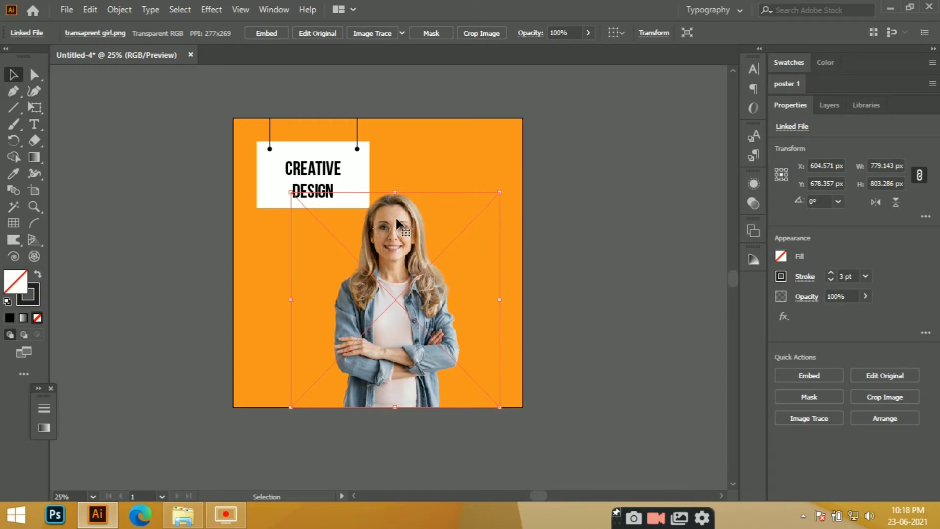
{"action": "left_click_drag", "start_coordinate": [395, 213], "coordinate": [445, 205]}
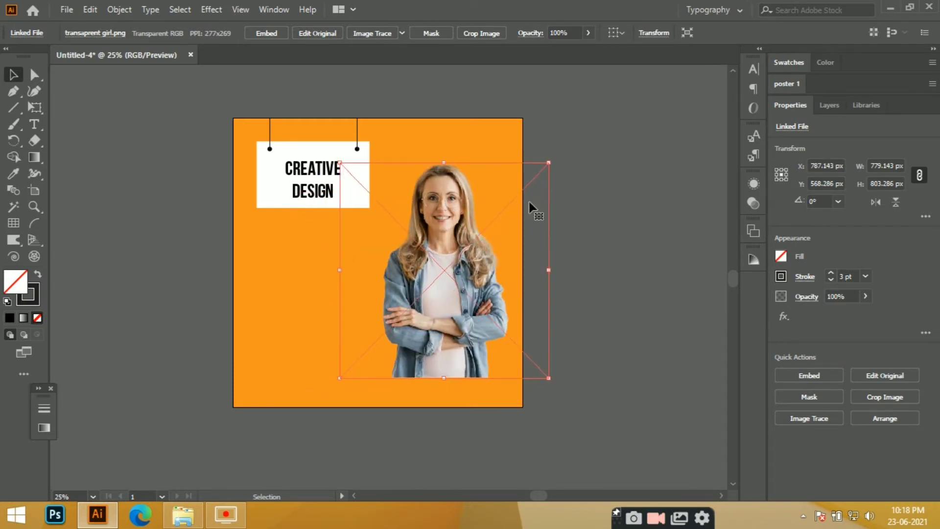
{"action": "left_click", "coordinate": [583, 224]}
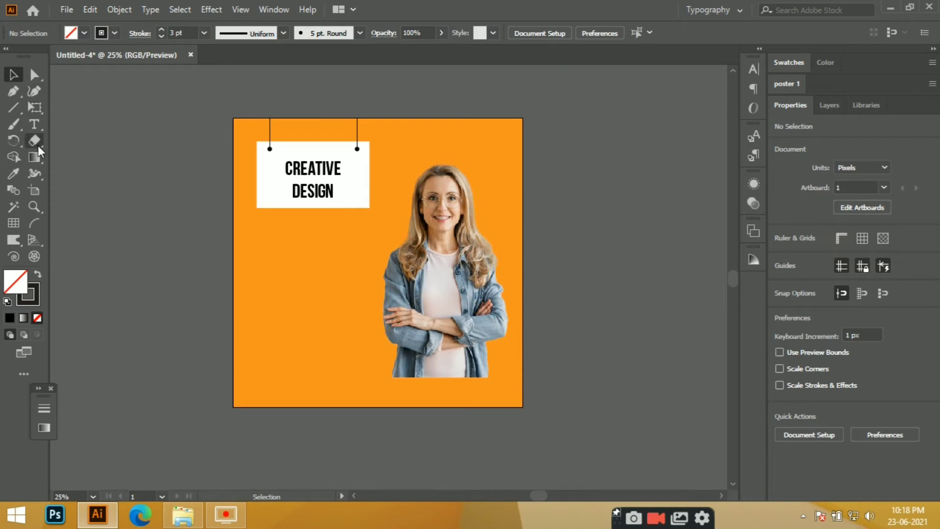
Draw a full-width rectangle over the photo's lower half, filled with the dark maroon poster 1 swatch and without a stroke
{"action": "left_click_drag", "start_coordinate": [12, 107], "coordinate": [83, 104]}
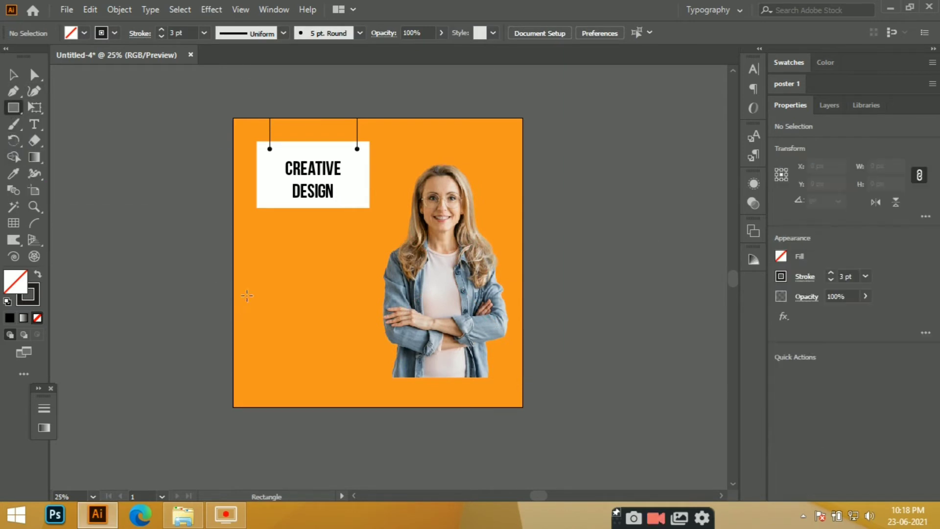
{"action": "left_click", "coordinate": [40, 274]}
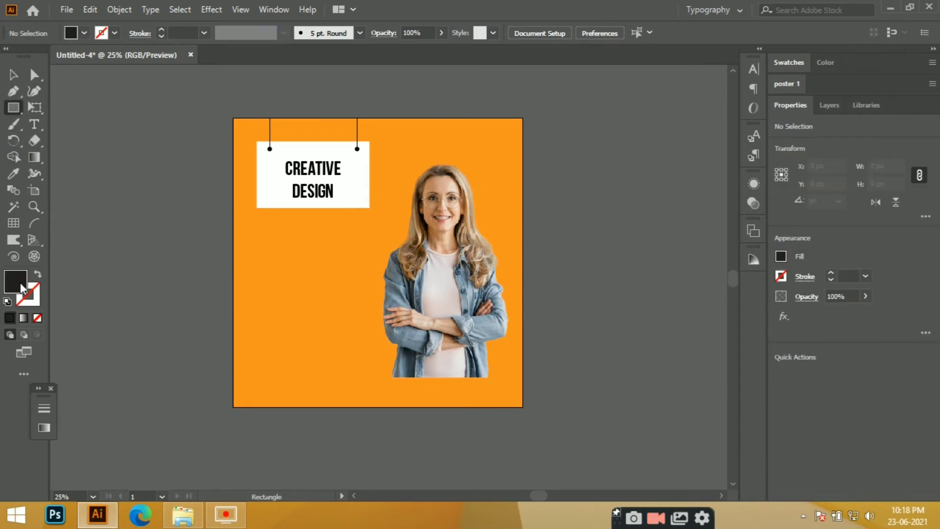
{"action": "double_click", "coordinate": [16, 281]}
{"action": "left_click", "coordinate": [348, 151]}
{"action": "left_click", "coordinate": [797, 84]}
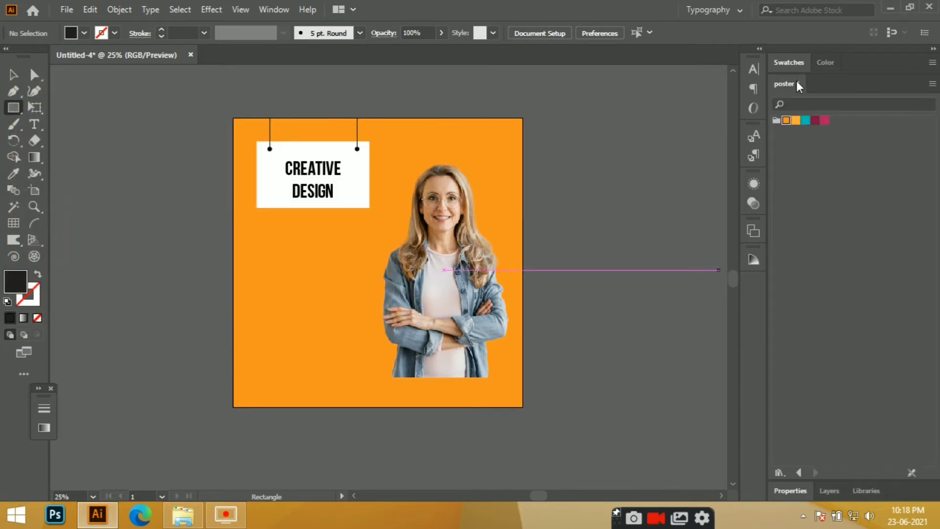
{"action": "left_click", "coordinate": [815, 121]}
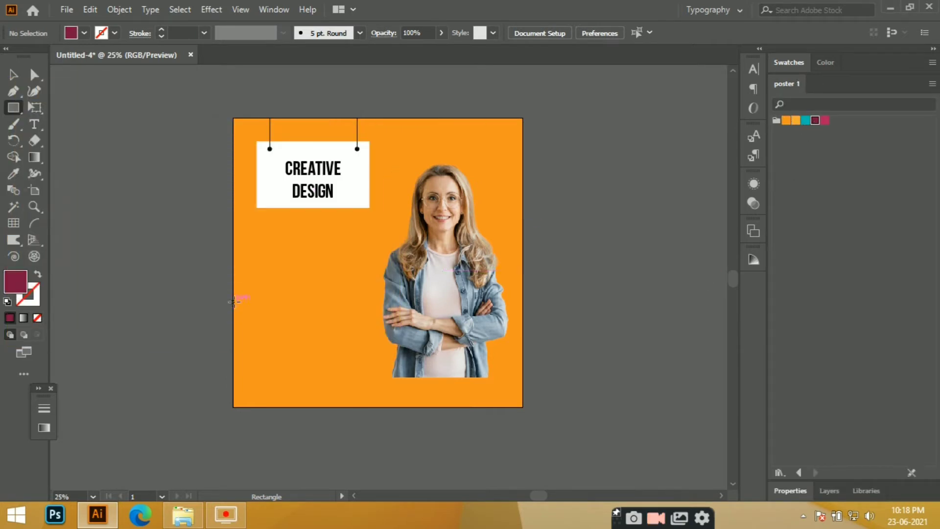
{"action": "left_click_drag", "start_coordinate": [234, 301], "coordinate": [523, 377]}
{"action": "left_click", "coordinate": [14, 73]}
{"action": "left_click", "coordinate": [92, 145]}
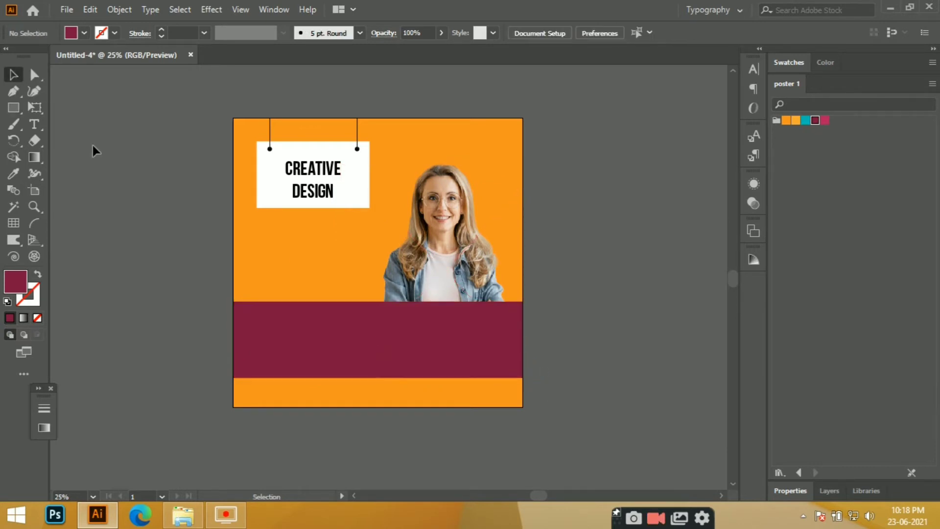
Reduce the maroon band's height, shift it slightly lower, and reposition the woman's photo so its bottom edge stays hidden behind the band
{"action": "left_click", "coordinate": [300, 342]}
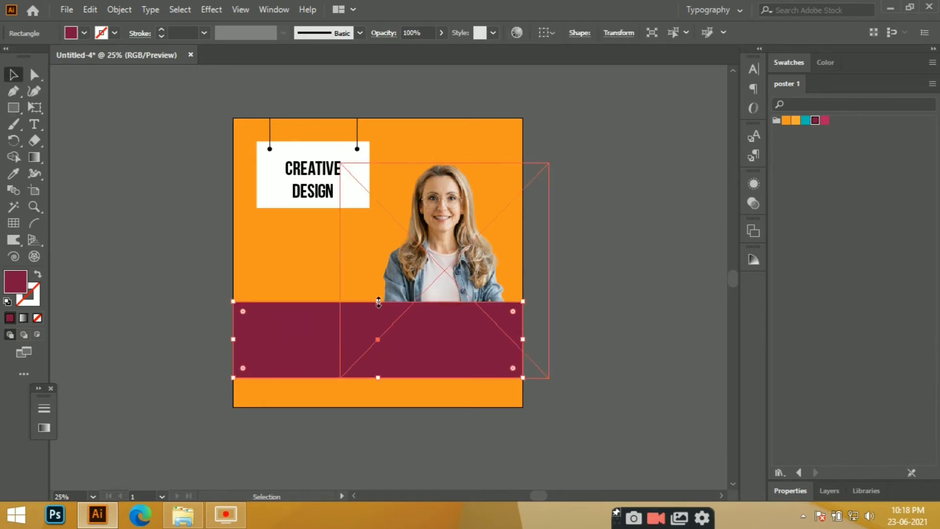
{"action": "left_click_drag", "start_coordinate": [378, 302], "coordinate": [378, 320]}
{"action": "left_click_drag", "start_coordinate": [445, 233], "coordinate": [319, 338]}
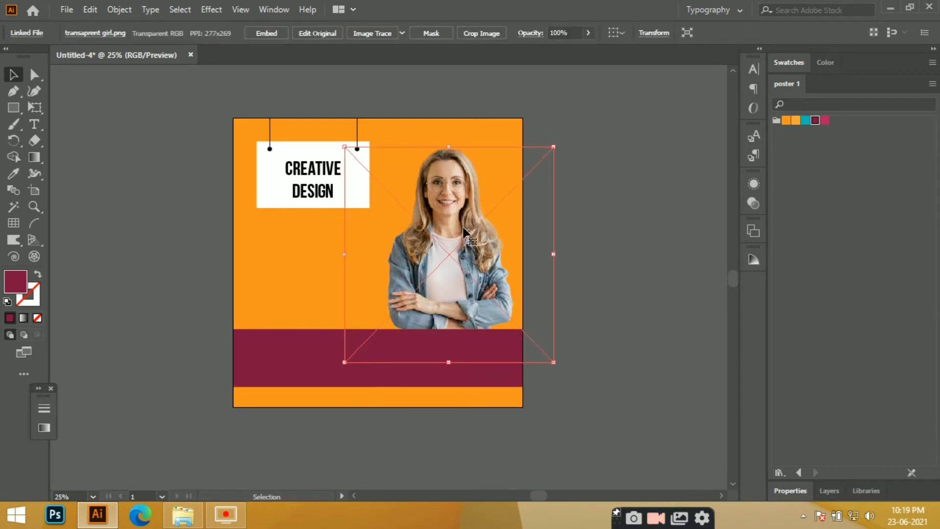
{"action": "left_click", "coordinate": [575, 250]}
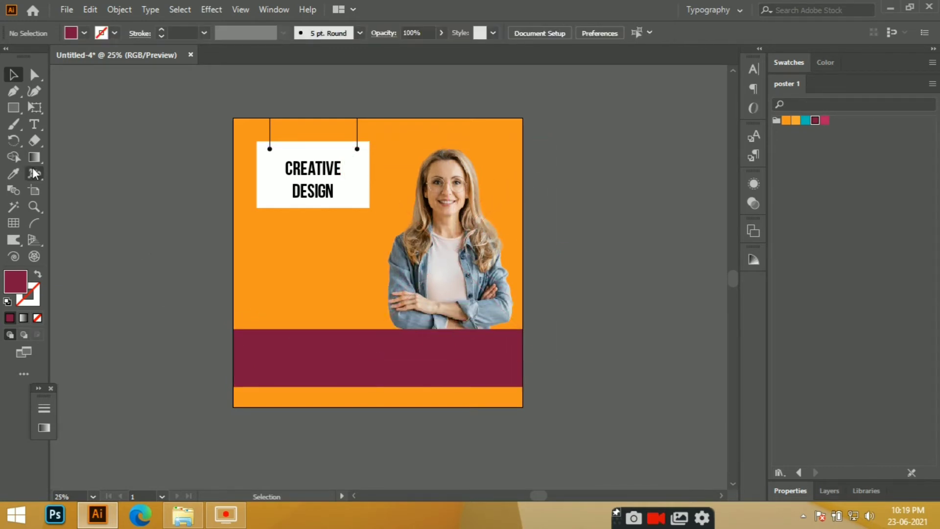
Add the text DESIGN TO TECH on the maroon band
{"action": "left_click", "coordinate": [34, 124]}
{"action": "left_click", "coordinate": [281, 354]}
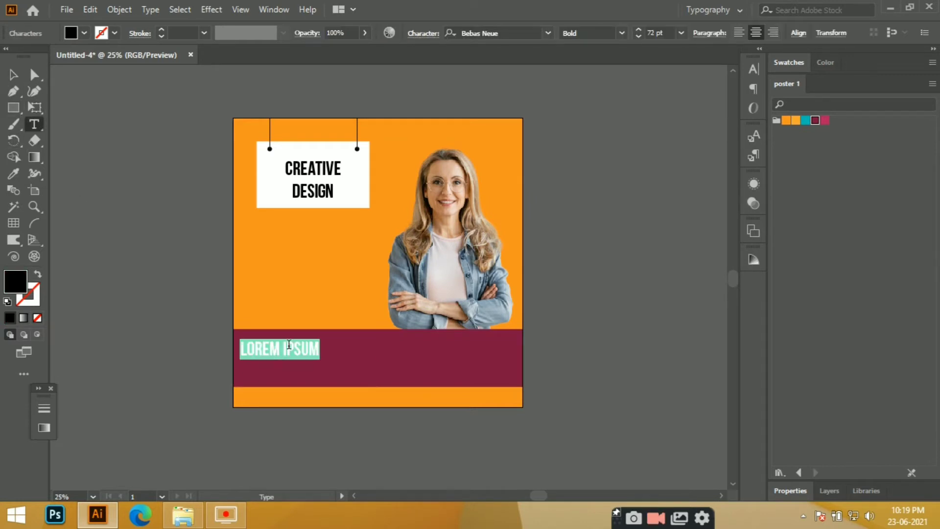
{"action": "key", "text": "BackSpace"}
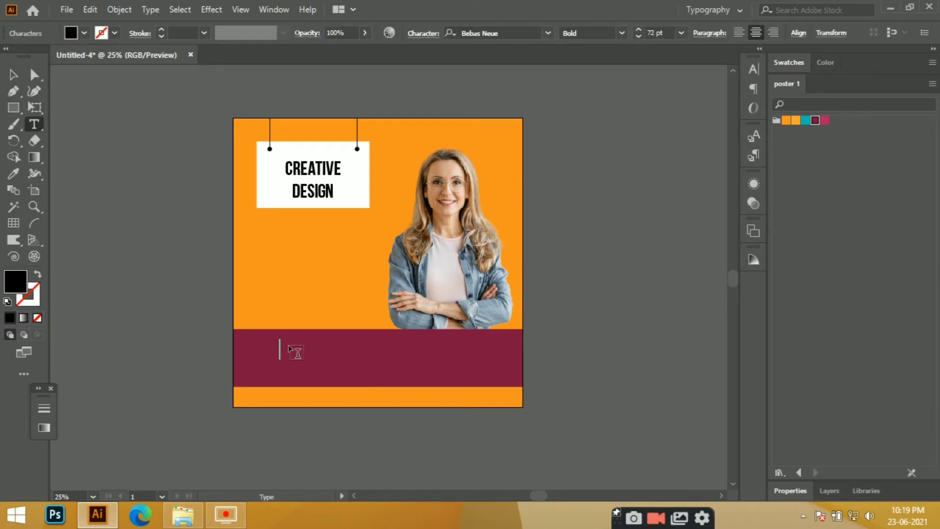
{"action": "type", "text": "DESIGN TOTE"}
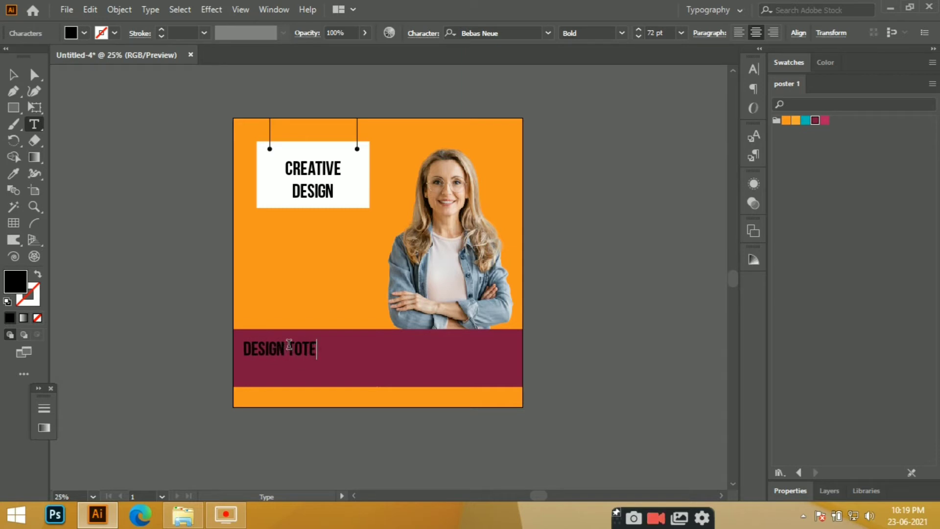
{"action": "type", "text": "CH"}
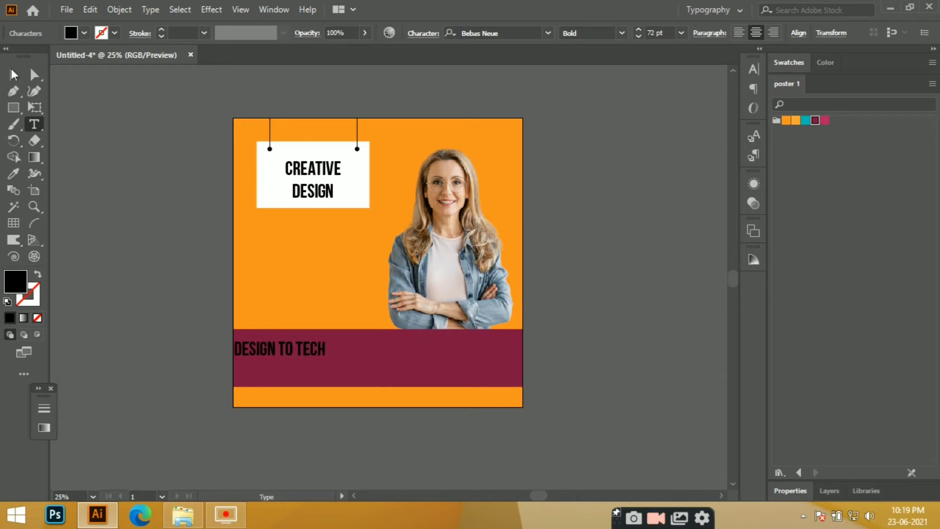
{"action": "key", "text": "Escape"}
Fill the DESIGN TO TECH text with white and move it to the middle of the maroon band
{"action": "double_click", "coordinate": [22, 288]}
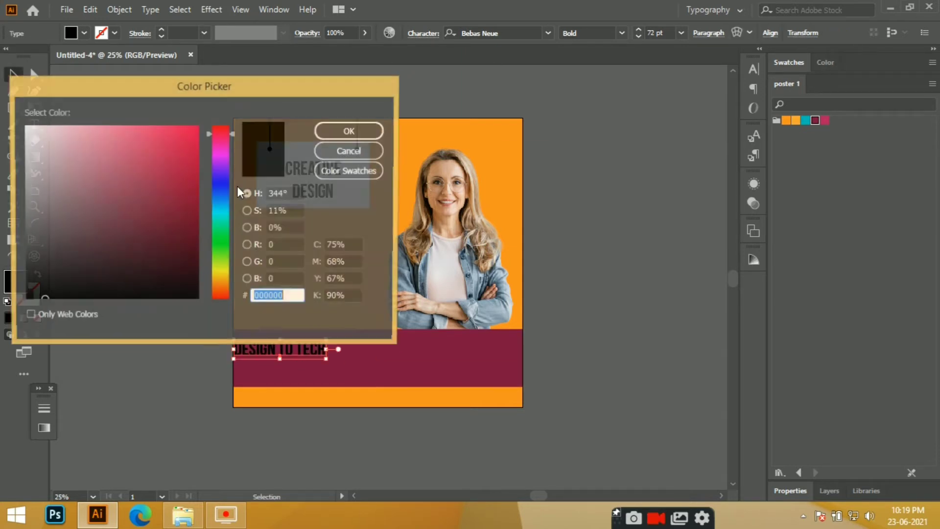
{"action": "left_click", "coordinate": [25, 130]}
{"action": "left_click", "coordinate": [350, 131]}
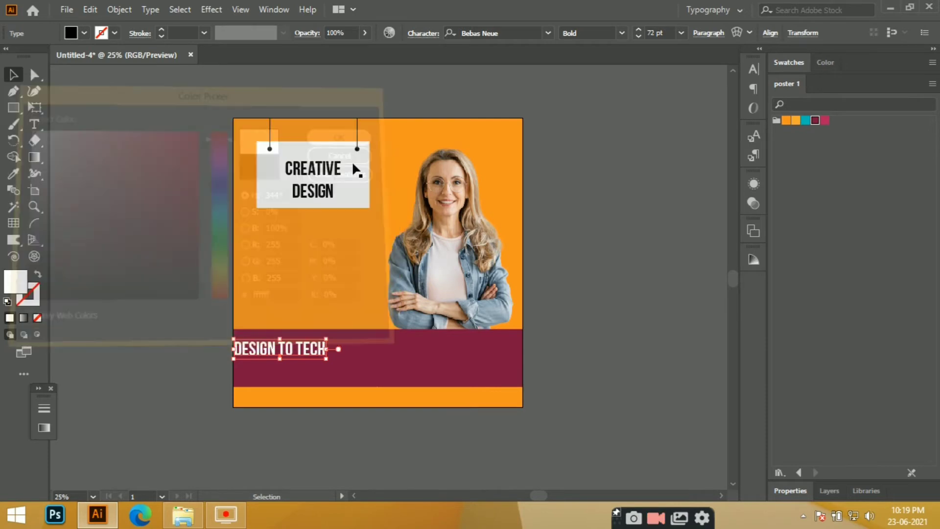
{"action": "left_click_drag", "start_coordinate": [308, 355], "coordinate": [397, 361]}
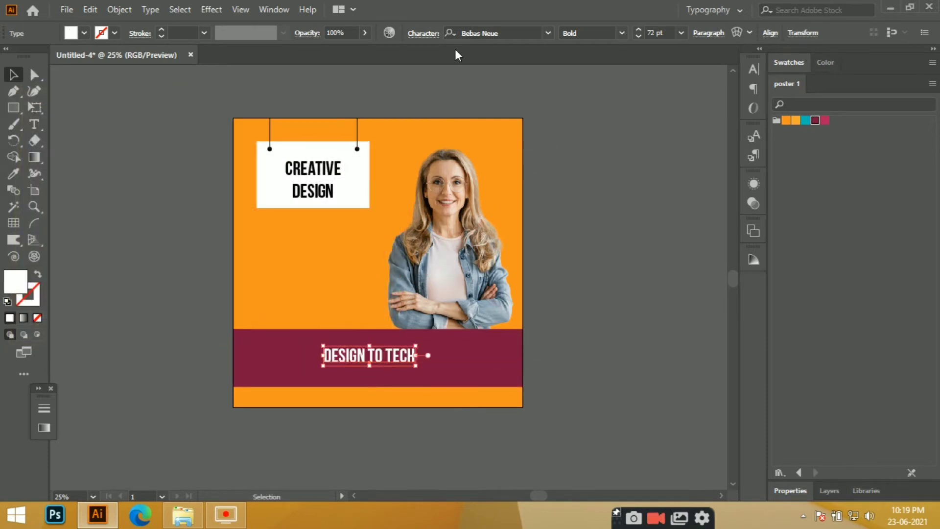
Set the DESIGN TO TECH text in the HemiHeadRg-BoldItalic font and turn on All Caps
{"action": "left_click", "coordinate": [545, 37]}
{"action": "left_click", "coordinate": [557, 160]}
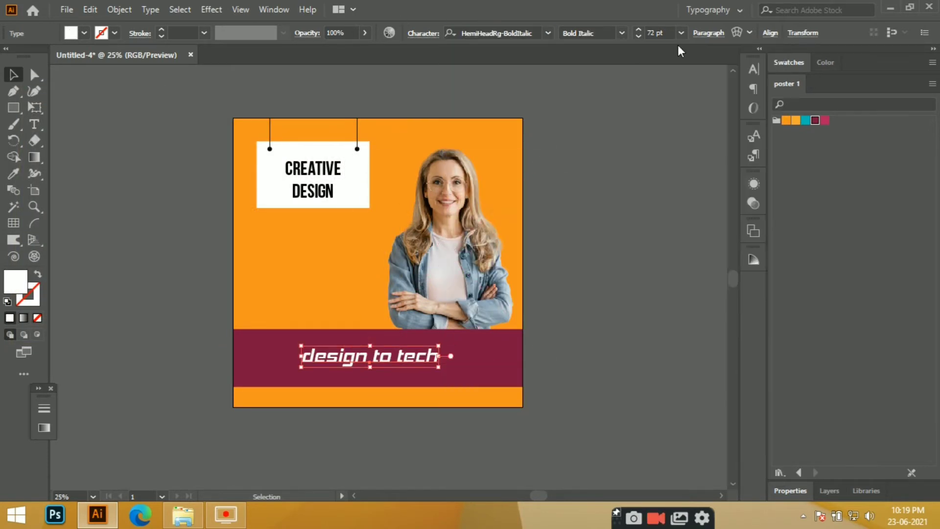
{"action": "left_click", "coordinate": [709, 33]}
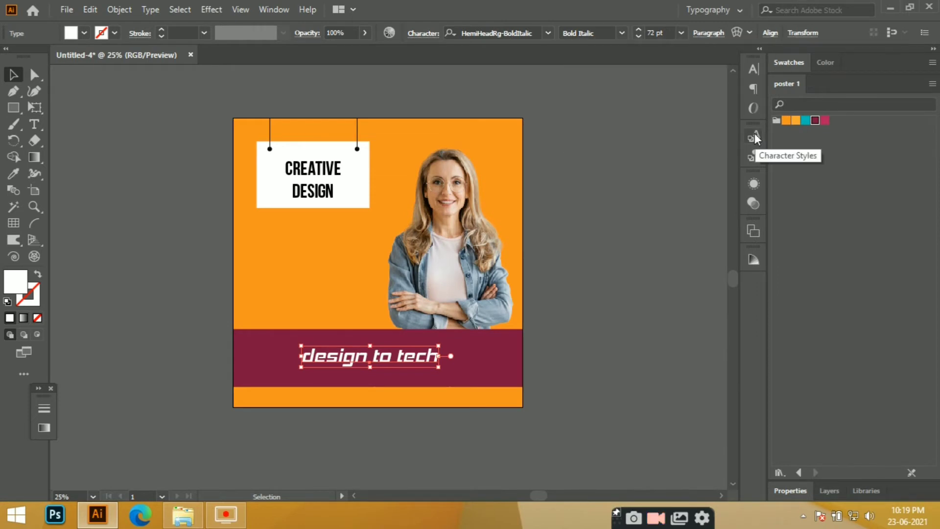
{"action": "left_click", "coordinate": [754, 70]}
{"action": "left_click", "coordinate": [593, 203]}
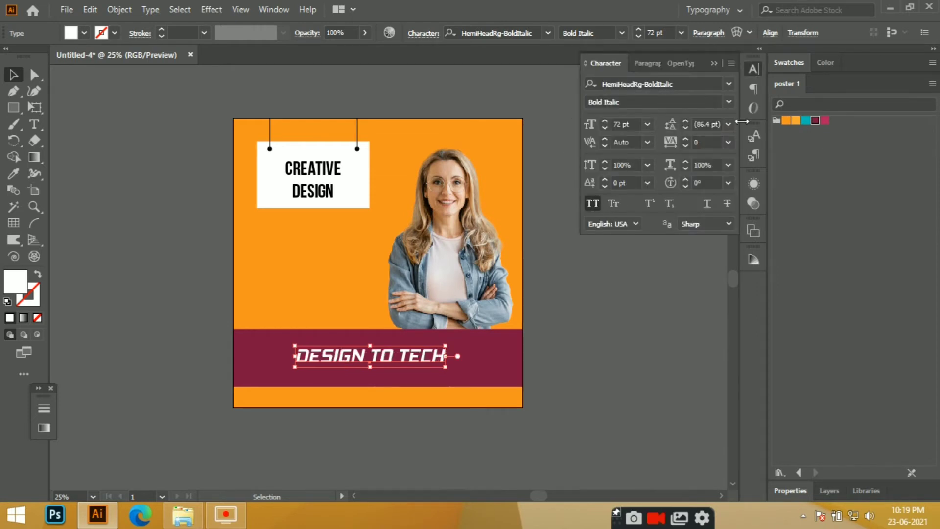
{"action": "left_click", "coordinate": [754, 69]}
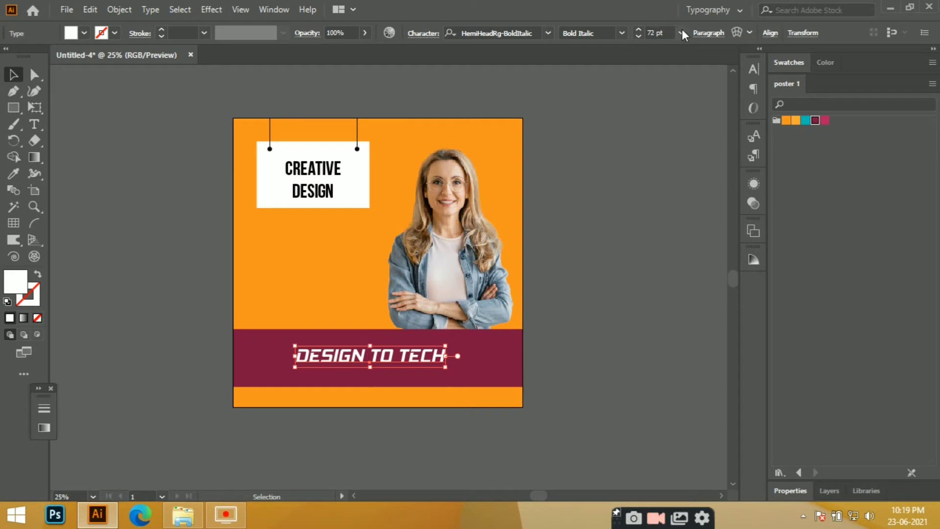
Enlarge the DESIGN TO TECH text to 120 pt and recenter it on the maroon band
{"action": "type", "text": "120"}
{"action": "key", "text": "Return"}
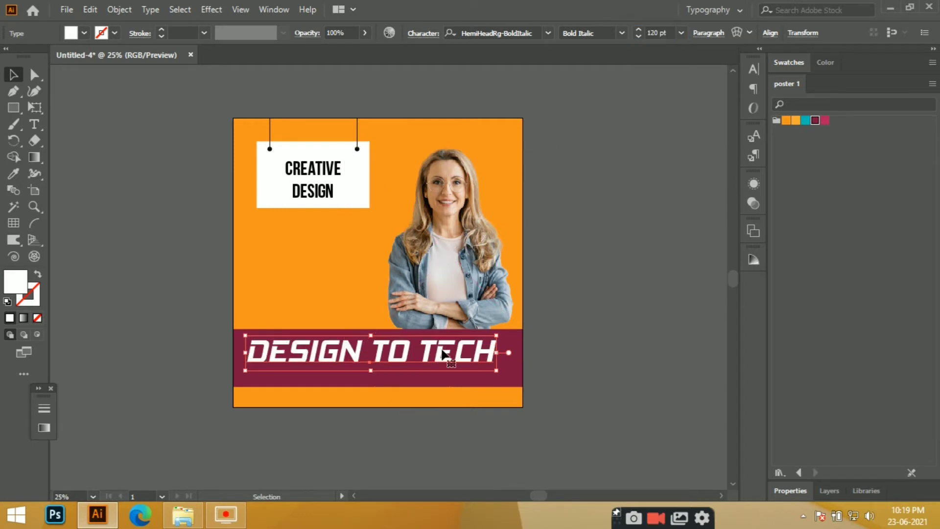
{"action": "left_click_drag", "start_coordinate": [458, 348], "coordinate": [466, 357]}
Set the DESIGN TO TECH text size to 100 pt and position it in the middle of the maroon band
{"action": "left_click", "coordinate": [654, 32]}
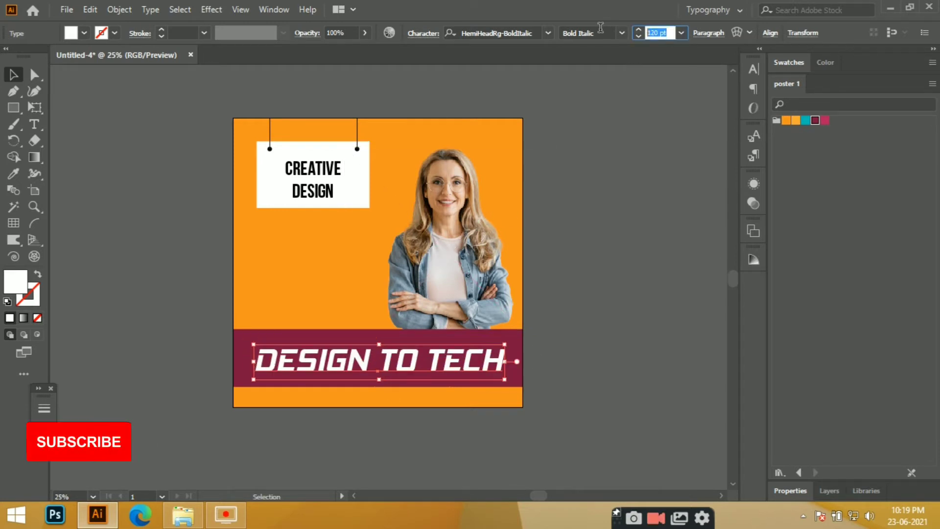
{"action": "type", "text": "100"}
{"action": "key", "text": "Return"}
{"action": "left_click_drag", "start_coordinate": [401, 366], "coordinate": [403, 359]}
{"action": "key", "text": "shift+Down"}
{"action": "key", "text": "shift+Down"}
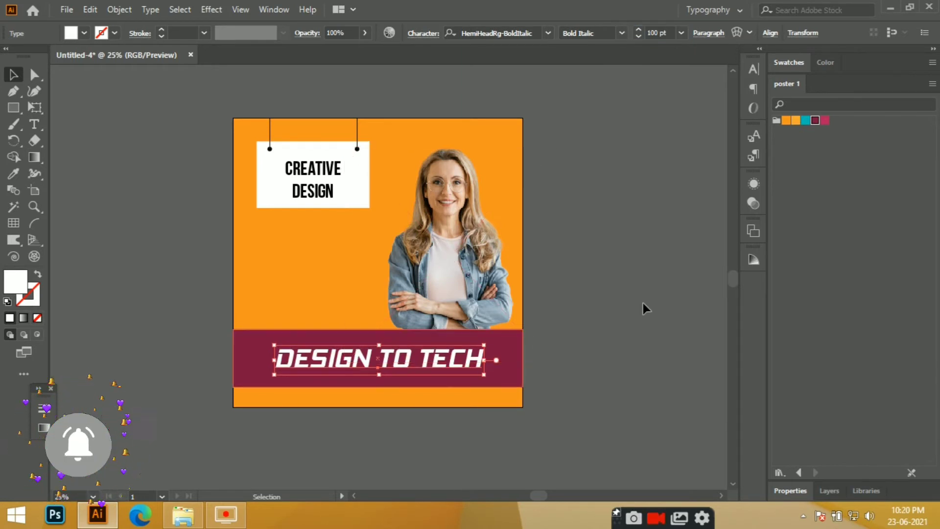
Center the DESIGN TO TECH text and the maroon band horizontally and vertically, and place them just below the woman's crossed arms
{"action": "left_click", "coordinate": [515, 352], "text": "shift"}
{"action": "key", "text": "shift+Up"}
{"action": "key", "text": "shift+Up"}
{"action": "key", "text": "shift+Up"}
{"action": "key", "text": "shift+Up"}
{"action": "key", "text": "shift+Up"}
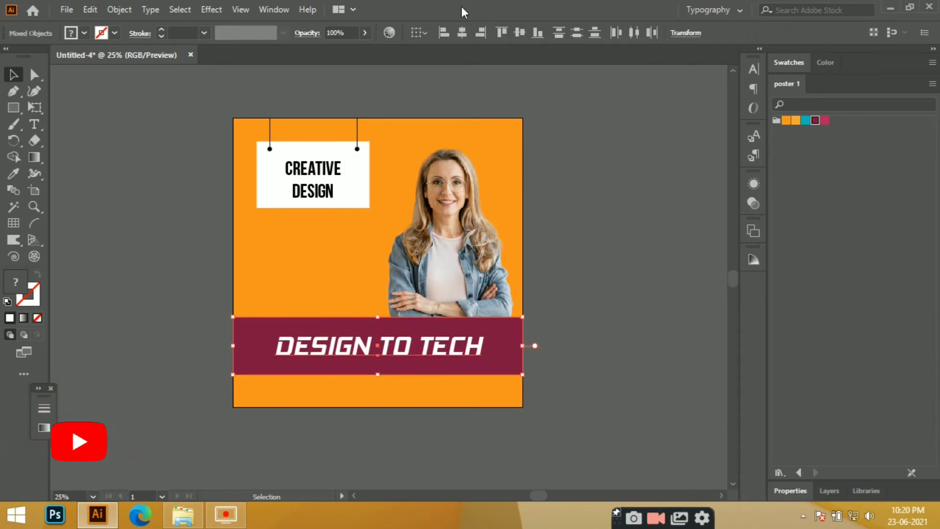
{"action": "left_click", "coordinate": [463, 33]}
{"action": "left_click", "coordinate": [519, 34]}
{"action": "left_click_drag", "start_coordinate": [507, 329], "coordinate": [506, 340]}
{"action": "left_click", "coordinate": [569, 302]}
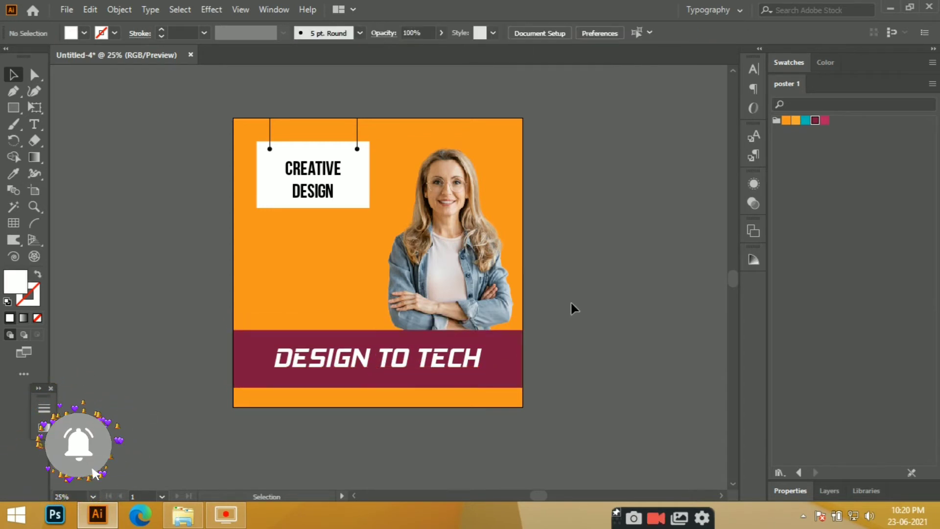
Draw a white circle between the hanging sign and the maroon band and give it a 20 pt black stroke
{"action": "left_click_drag", "start_coordinate": [14, 108], "coordinate": [58, 123]}
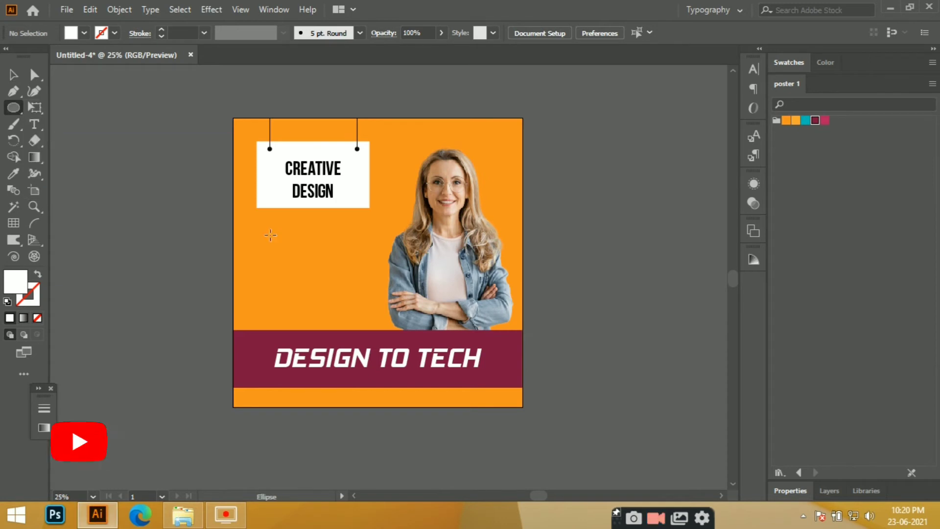
{"action": "left_click_drag", "start_coordinate": [287, 242], "coordinate": [337, 291]}
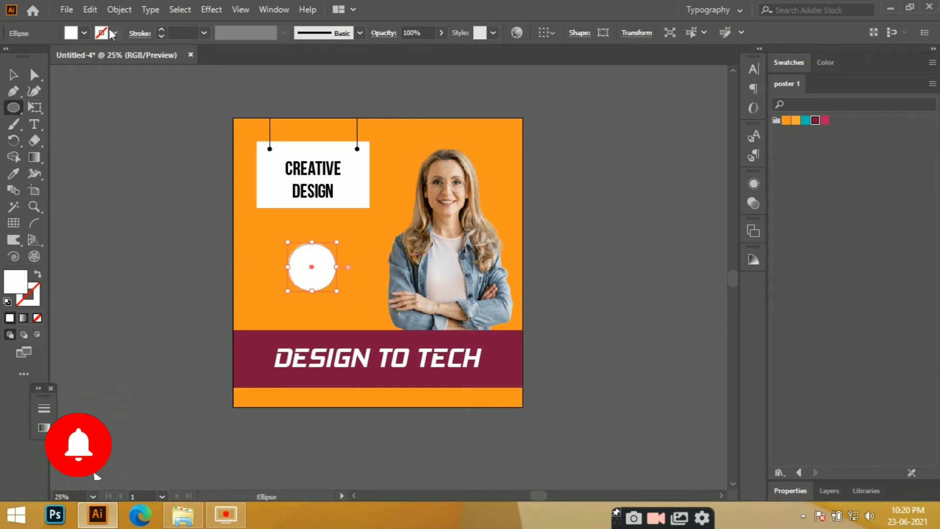
{"action": "left_click", "coordinate": [161, 31]}
{"action": "left_click_drag", "start_coordinate": [161, 31], "coordinate": [161, 30]}
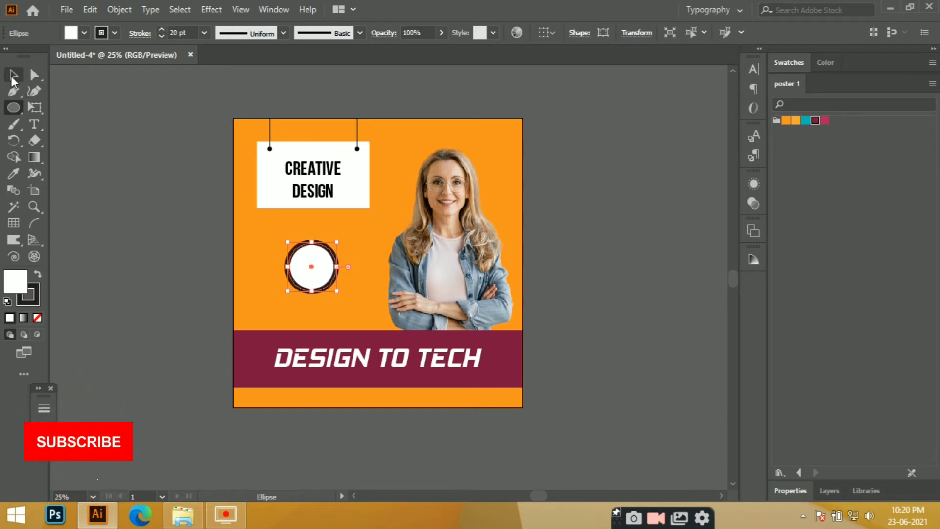
Add the text GET IN TOUCH over the circle, with each word on its own line
{"action": "left_click", "coordinate": [34, 124]}
{"action": "left_click", "coordinate": [305, 263]}
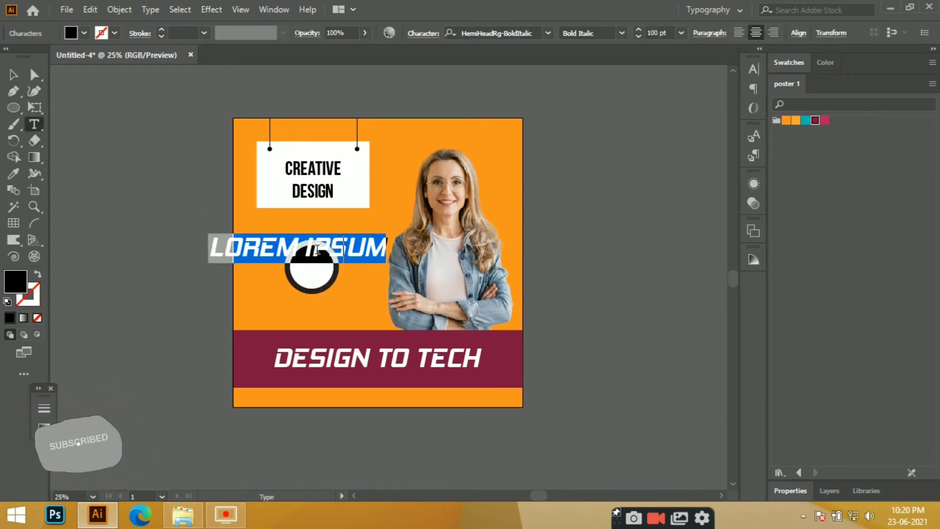
{"action": "type", "text": "GET"}
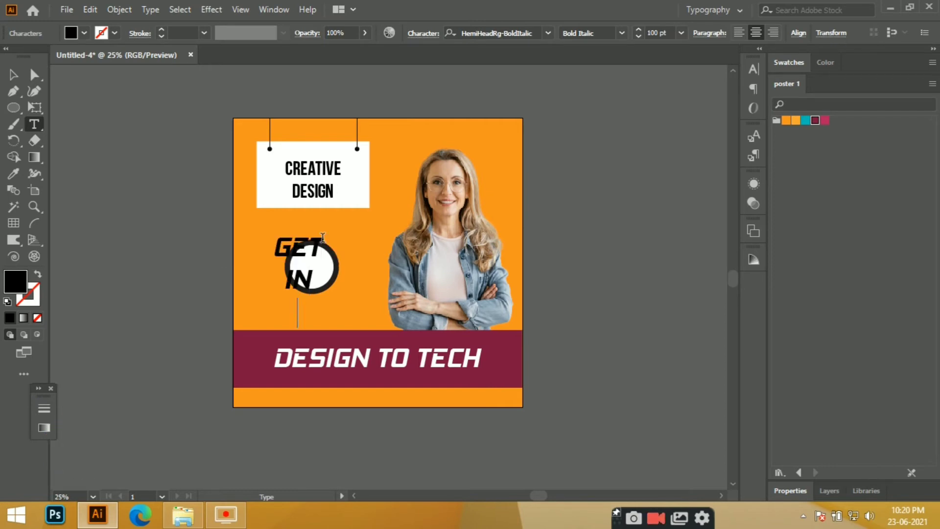
{"action": "type", "text": " IN TOUCH"}
{"action": "left_click", "coordinate": [13, 74]}
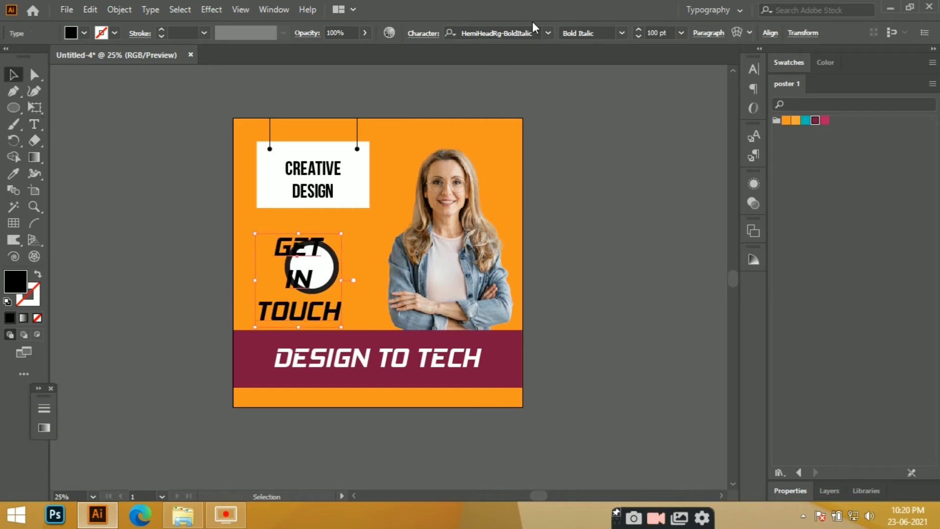
Set the GET IN TOUCH text in the Red Hat Text font with the Medium style
{"action": "left_click", "coordinate": [548, 33]}
{"action": "left_click", "coordinate": [534, 168]}
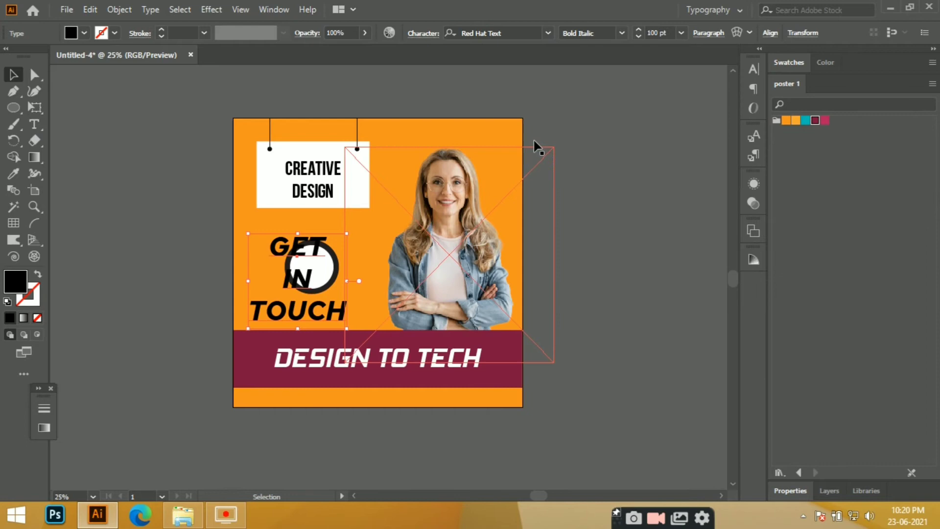
{"action": "left_click", "coordinate": [622, 32]}
{"action": "left_click", "coordinate": [588, 78]}
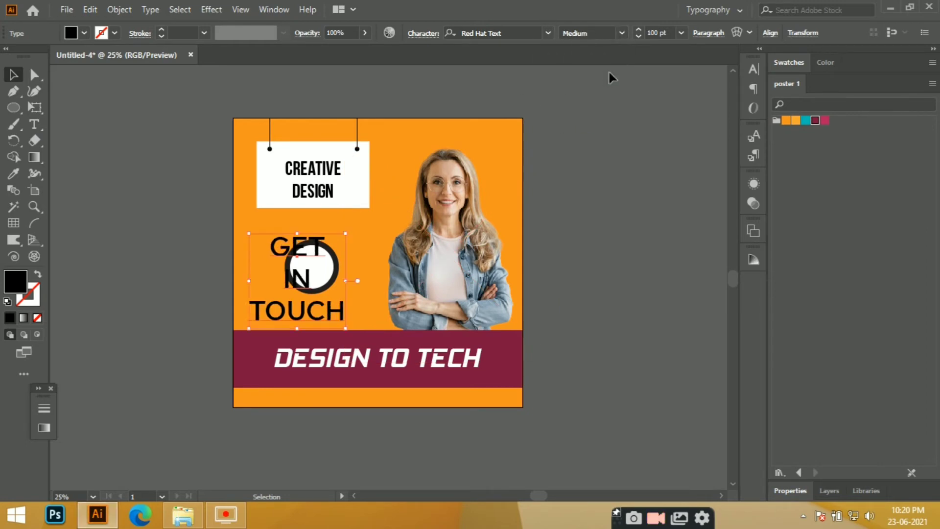
Reduce the GET IN TOUCH text to 30 pt and center it inside the white circle
{"action": "left_click", "coordinate": [680, 33]}
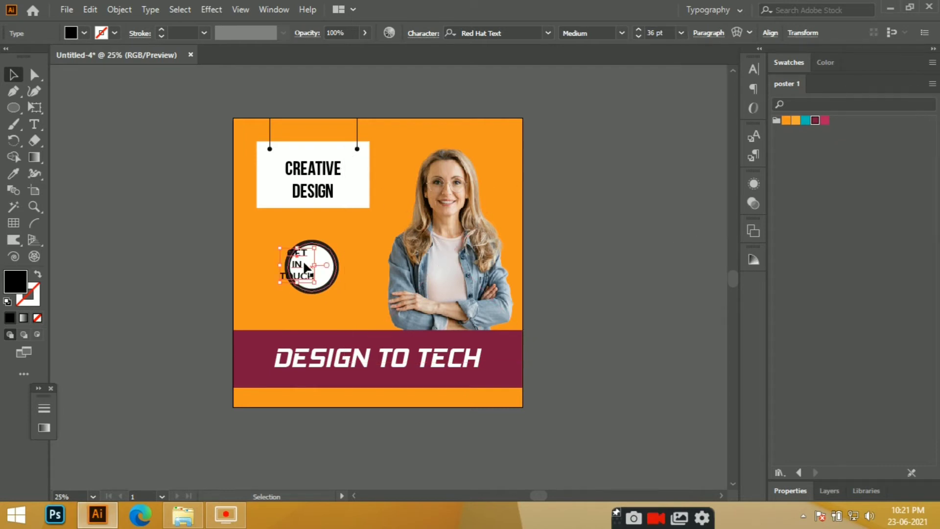
{"action": "left_click_drag", "start_coordinate": [300, 267], "coordinate": [316, 269]}
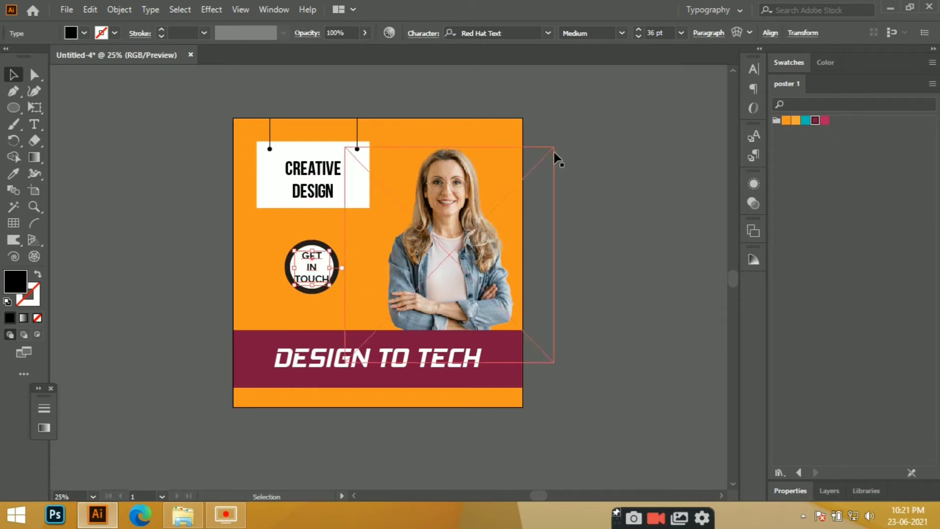
{"action": "left_click", "coordinate": [658, 32]}
{"action": "key", "text": "Return"}
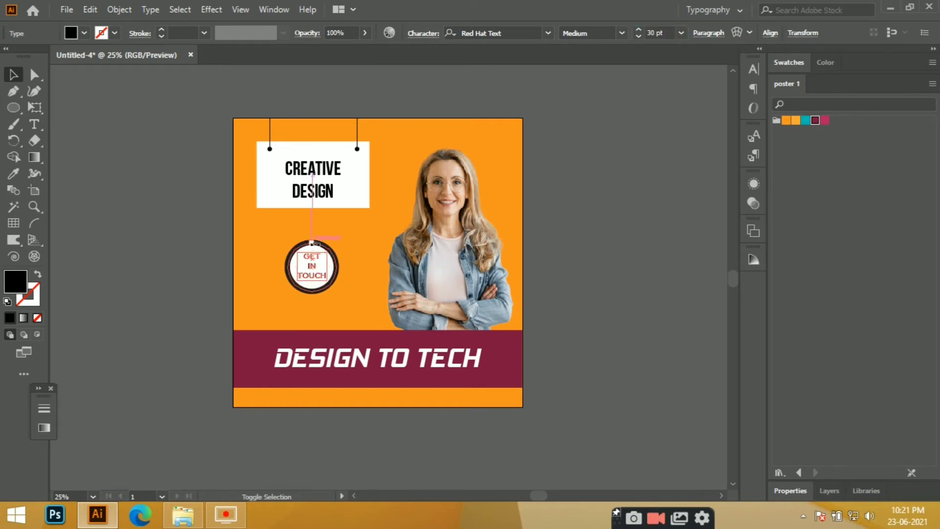
Enlarge the GET IN TOUCH text and its circle together, and center the badge between the hanging sign and the maroon band
{"action": "left_click", "coordinate": [334, 289], "text": "shift"}
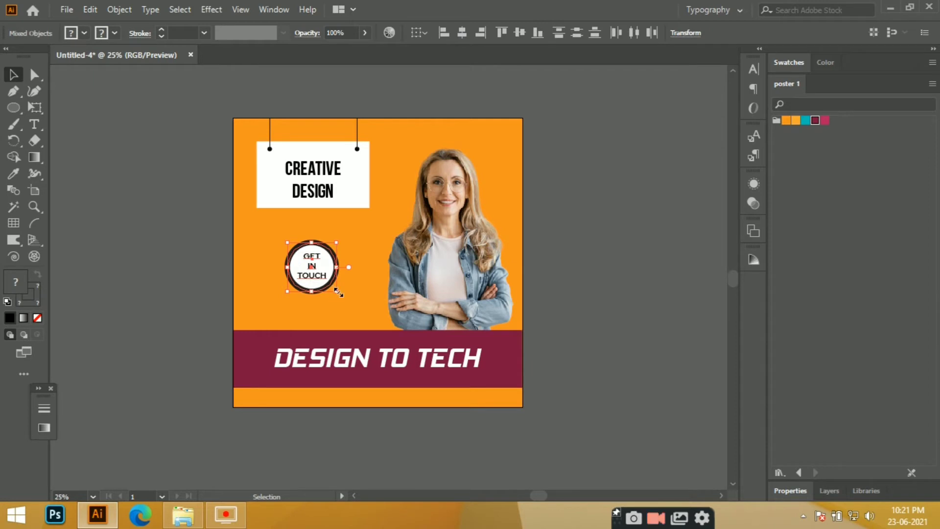
{"action": "left_click_drag", "start_coordinate": [338, 293], "coordinate": [351, 307]}
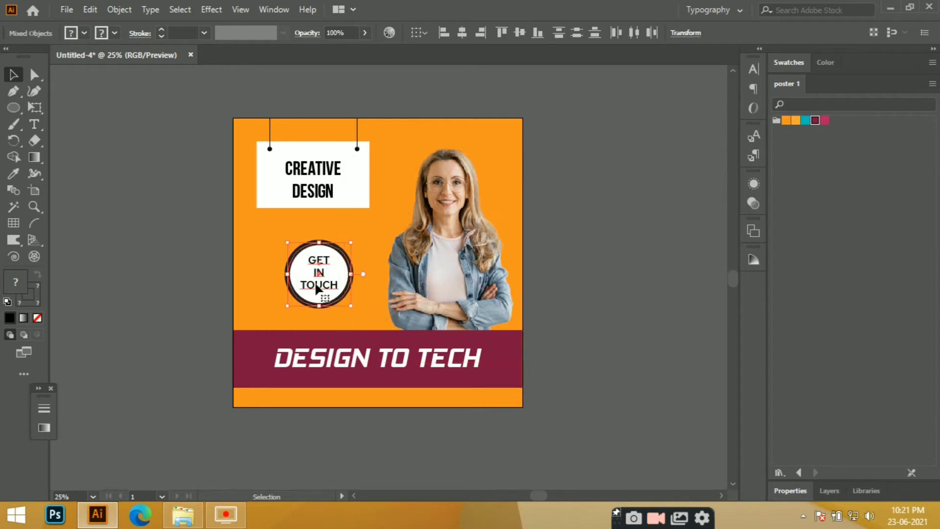
{"action": "left_click_drag", "start_coordinate": [327, 276], "coordinate": [320, 283]}
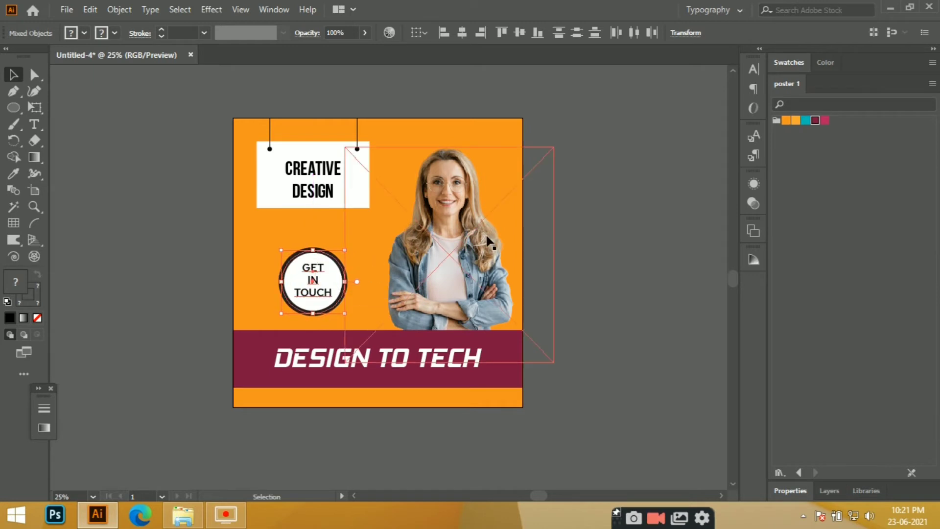
{"action": "left_click", "coordinate": [618, 185]}
{"action": "left_click", "coordinate": [311, 283]}
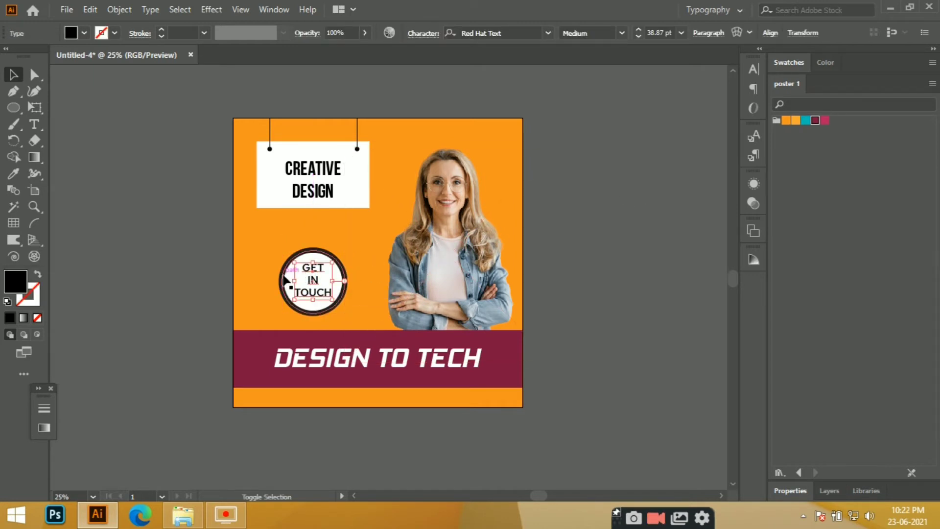
{"action": "left_click", "coordinate": [285, 281], "text": "shift"}
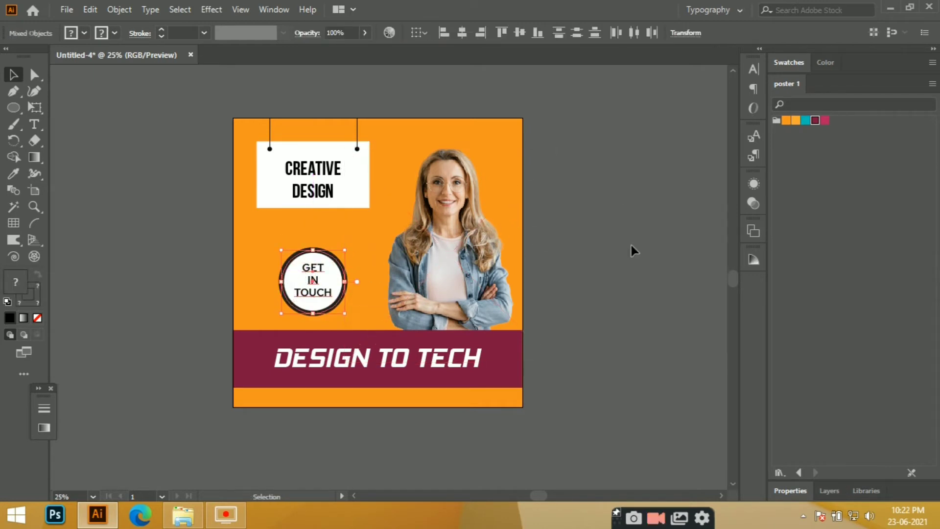
{"action": "left_click_drag", "start_coordinate": [319, 277], "coordinate": [319, 272]}
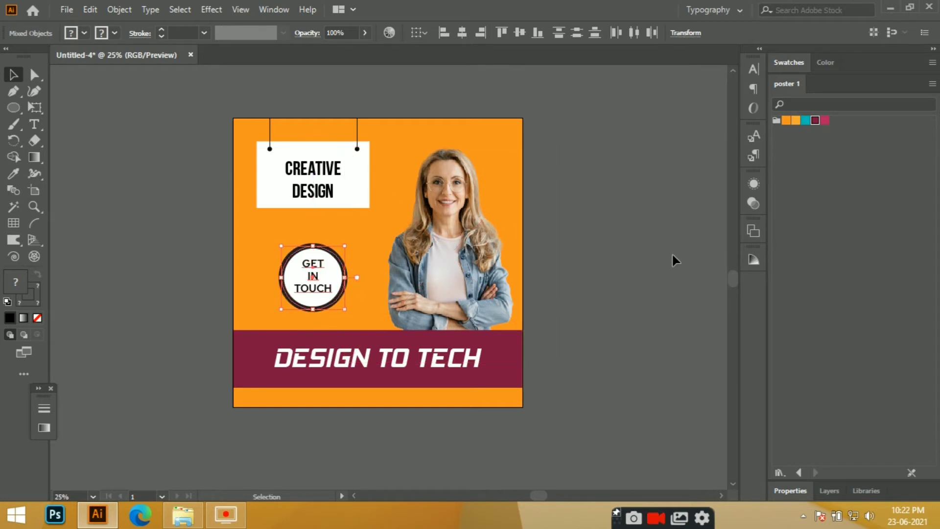
{"action": "left_click", "coordinate": [652, 241]}
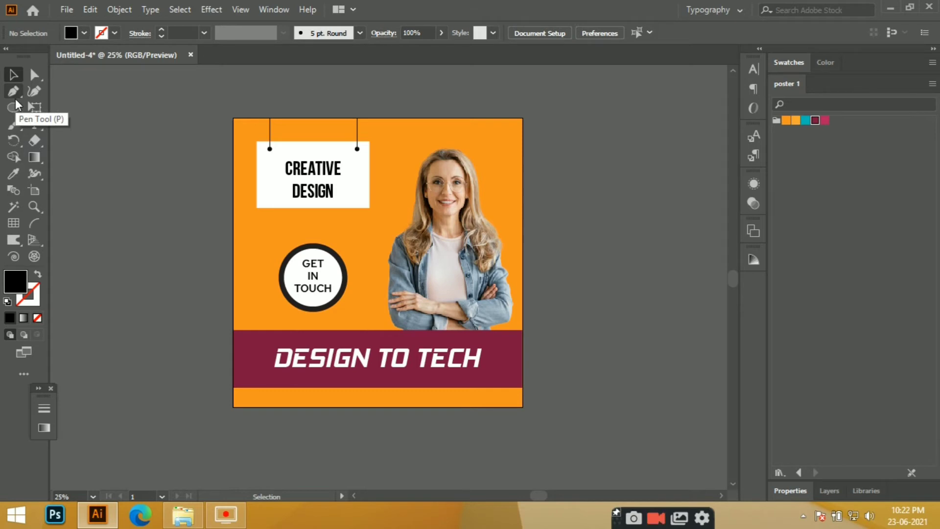
Draw a small white circle at the top of the badge ring and give it a 12 pt black stroke
{"action": "left_click_drag", "start_coordinate": [13, 106], "coordinate": [79, 123]}
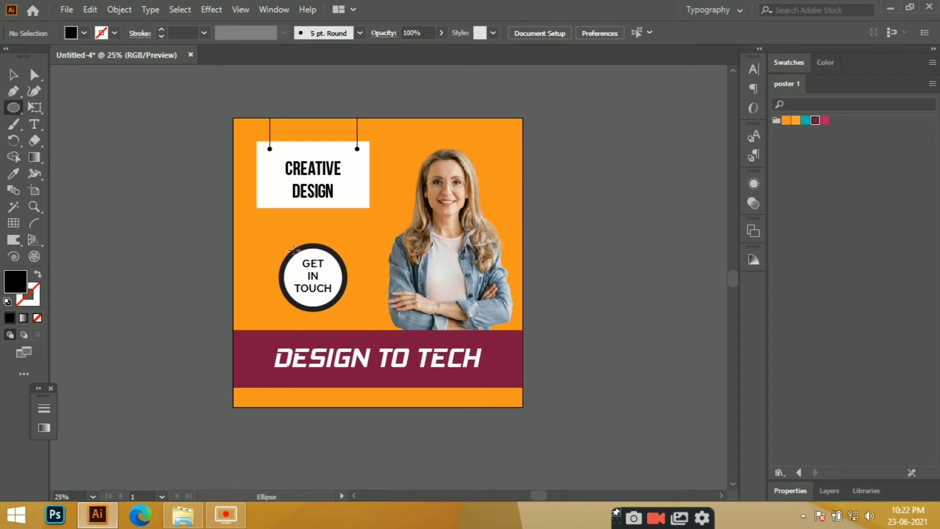
{"action": "left_click_drag", "start_coordinate": [308, 238], "coordinate": [322, 253]}
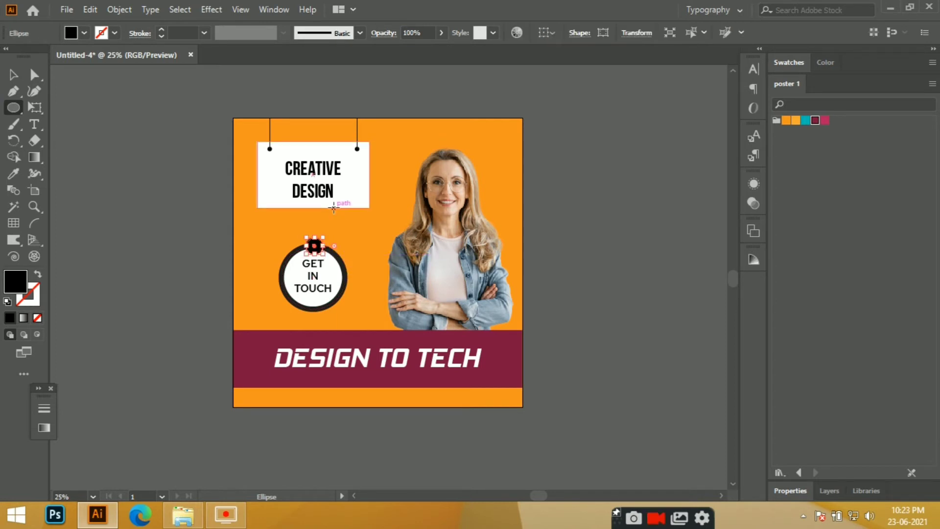
{"action": "double_click", "coordinate": [13, 280]}
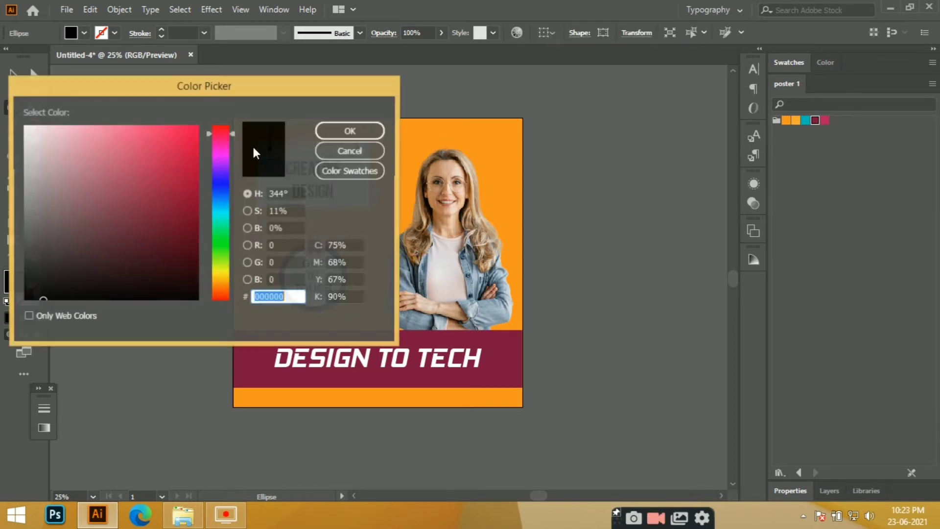
{"action": "left_click", "coordinate": [24, 126]}
{"action": "key", "text": "Return"}
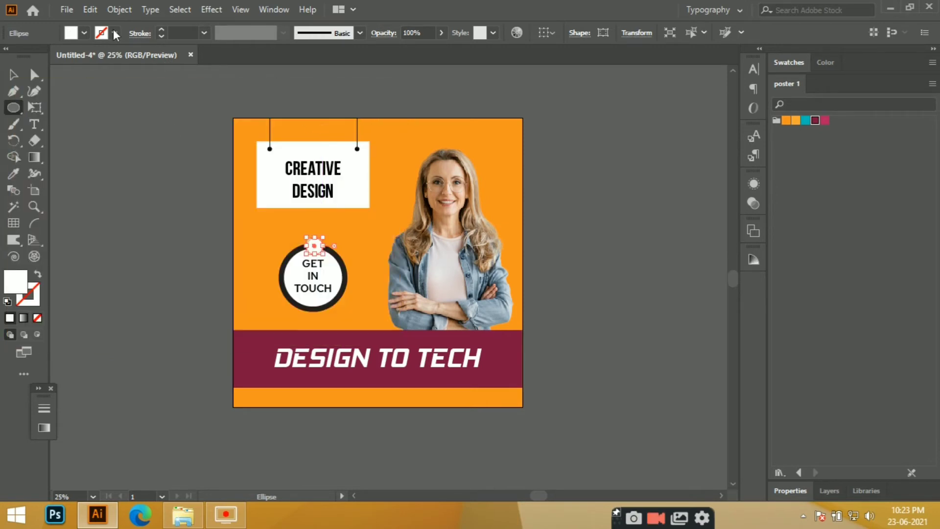
{"action": "left_click", "coordinate": [161, 29]}
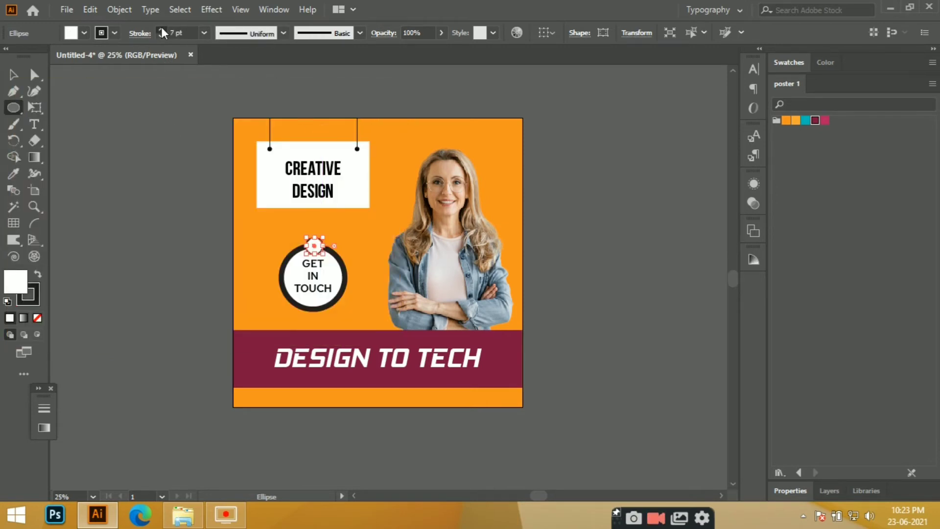
{"action": "left_click", "coordinate": [162, 29]}
{"action": "left_click", "coordinate": [162, 30]}
{"action": "left_click", "coordinate": [162, 30]}
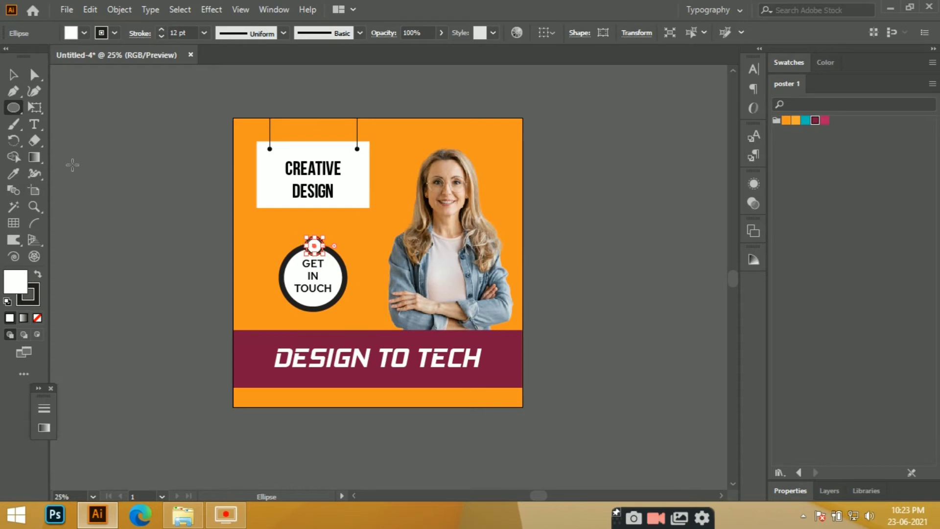
Center the small circle horizontally on the top edge of the GET IN TOUCH badge
{"action": "key", "text": "v"}
{"action": "scroll", "coordinate": [288, 255], "scroll_direction": "up", "scroll_amount": 2}
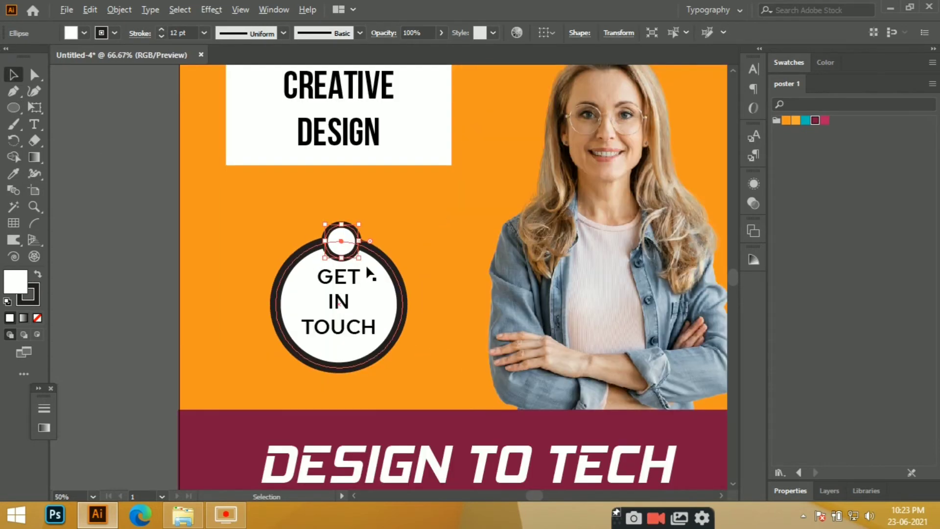
{"action": "scroll", "coordinate": [369, 267], "scroll_direction": "up", "scroll_amount": 2}
{"action": "left_click_drag", "start_coordinate": [341, 197], "coordinate": [339, 194]}
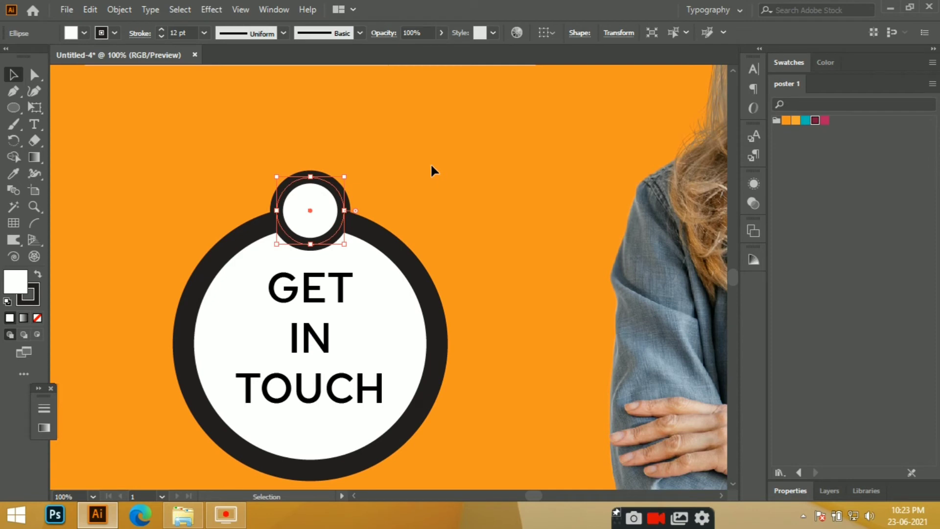
Fill the small circle with the pink swatch R=182 G=32 B=94 after trying the other poster 1 colors
{"action": "left_click", "coordinate": [825, 120]}
{"action": "left_click", "coordinate": [816, 121]}
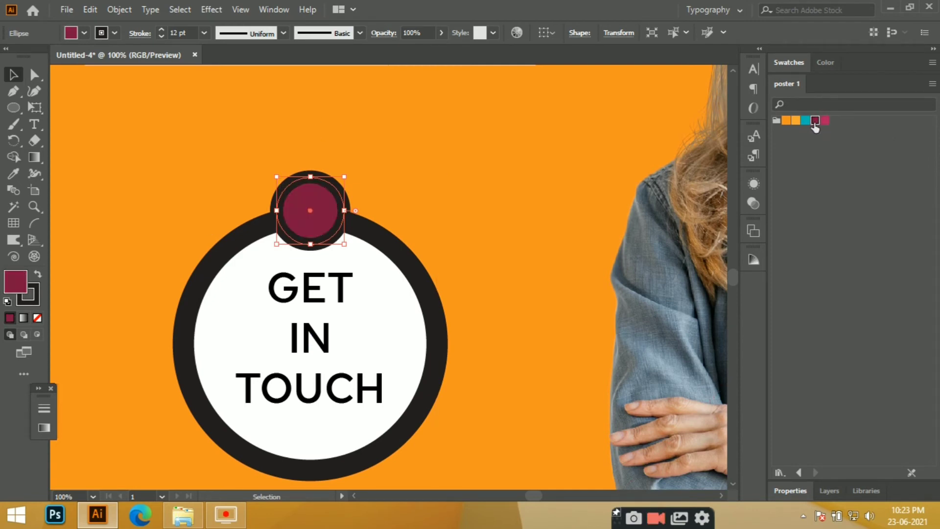
{"action": "left_click", "coordinate": [796, 120]}
{"action": "left_click", "coordinate": [786, 121]}
{"action": "left_click", "coordinate": [825, 121]}
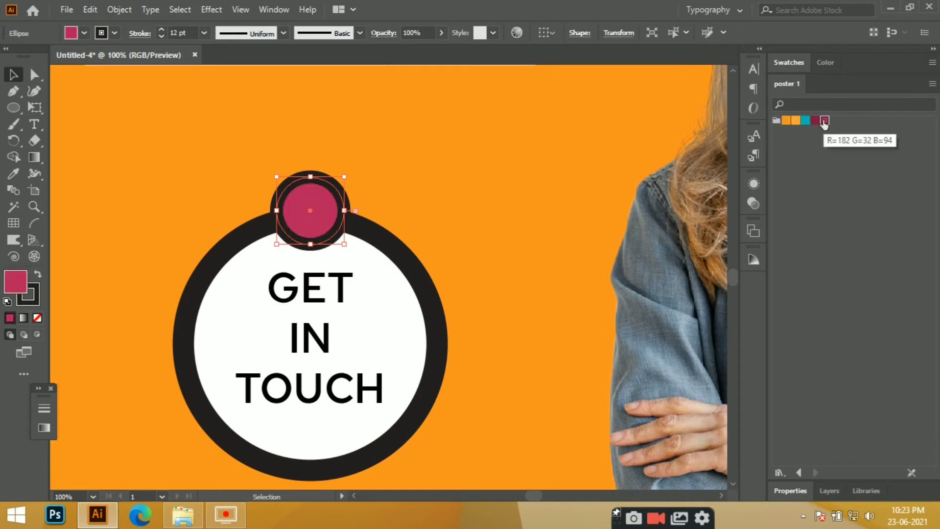
{"action": "scroll", "coordinate": [355, 186], "scroll_direction": "down", "scroll_amount": 4}
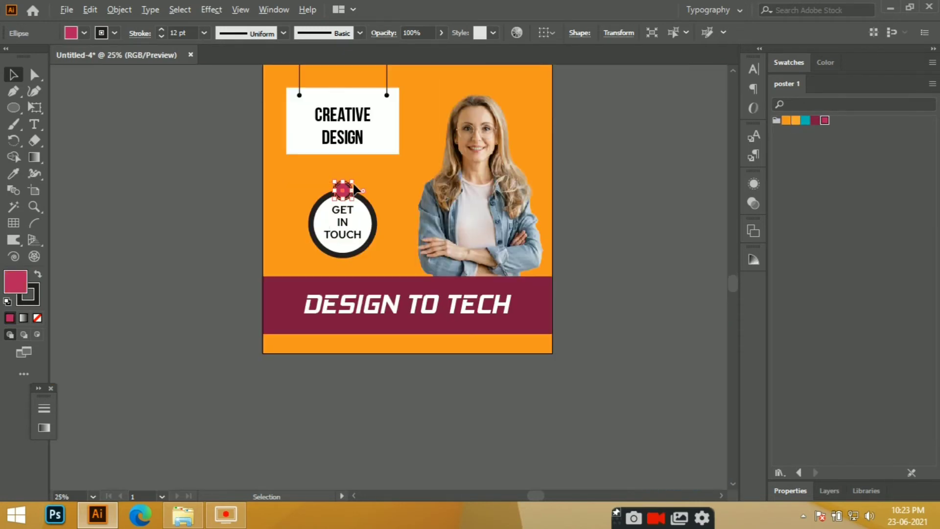
{"action": "left_click", "coordinate": [236, 191]}
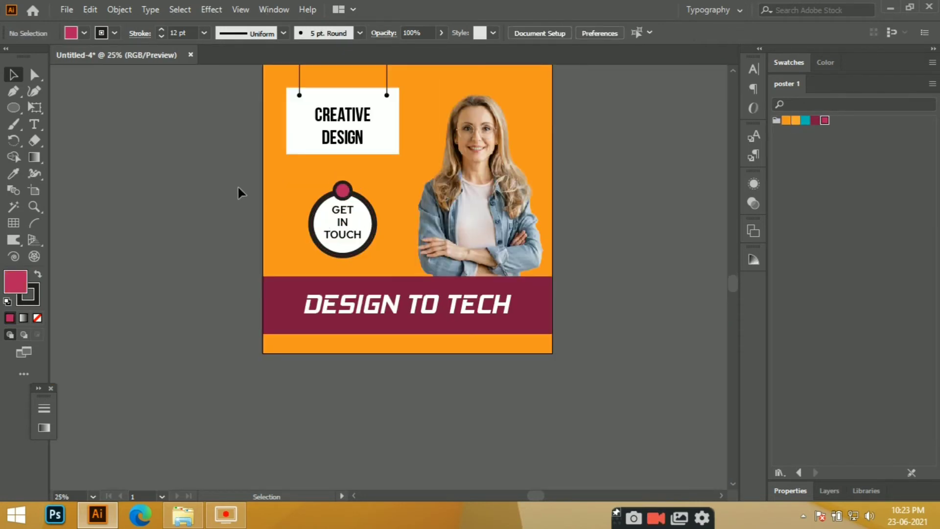
Duplicate the small pink circle up and to its left, and scale the copy down to a smaller size
{"action": "left_click", "coordinate": [343, 192]}
{"action": "left_click_drag", "start_coordinate": [349, 195], "coordinate": [326, 175]}
{"action": "scroll", "coordinate": [325, 181], "scroll_direction": "up", "scroll_amount": 6}
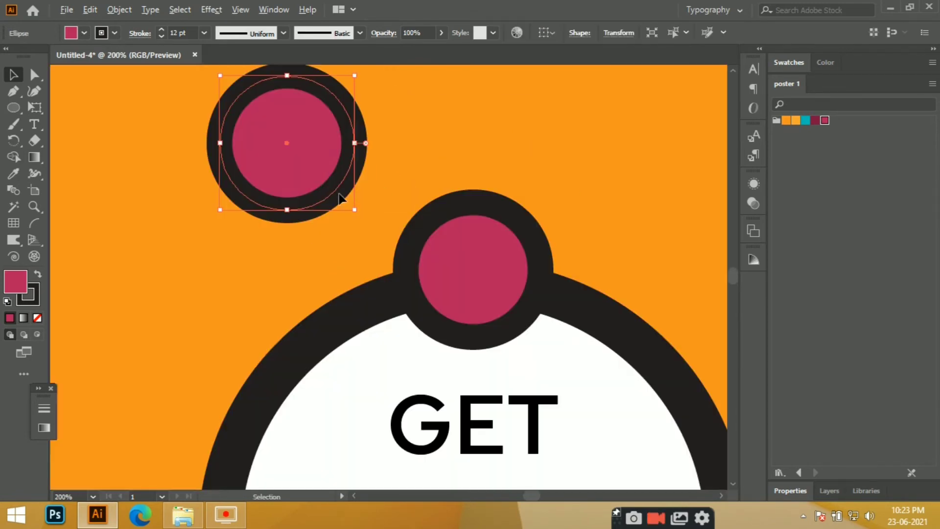
{"action": "left_click_drag", "start_coordinate": [354, 210], "coordinate": [307, 162]}
{"action": "left_click_drag", "start_coordinate": [286, 131], "coordinate": [356, 178]}
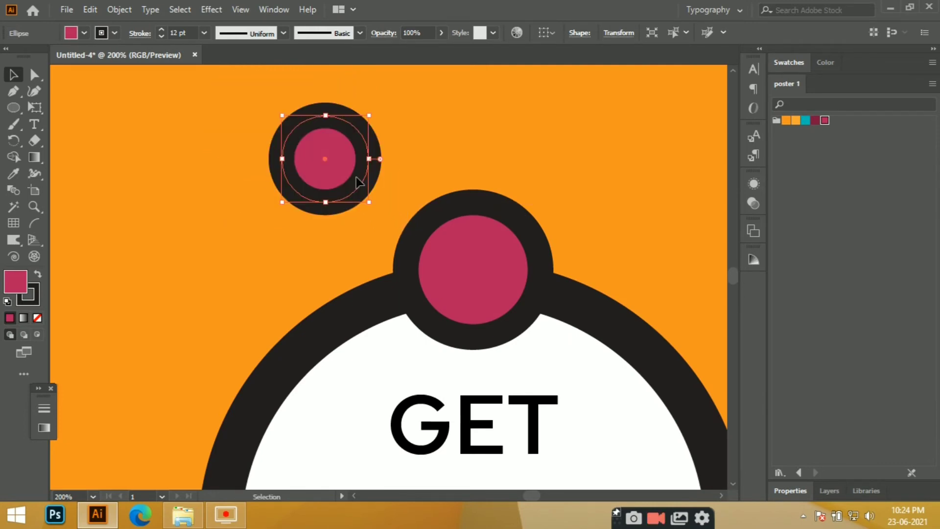
Fill the smaller circle with the teal swatch and place it just above and left of the pink circle
{"action": "left_click", "coordinate": [806, 121]}
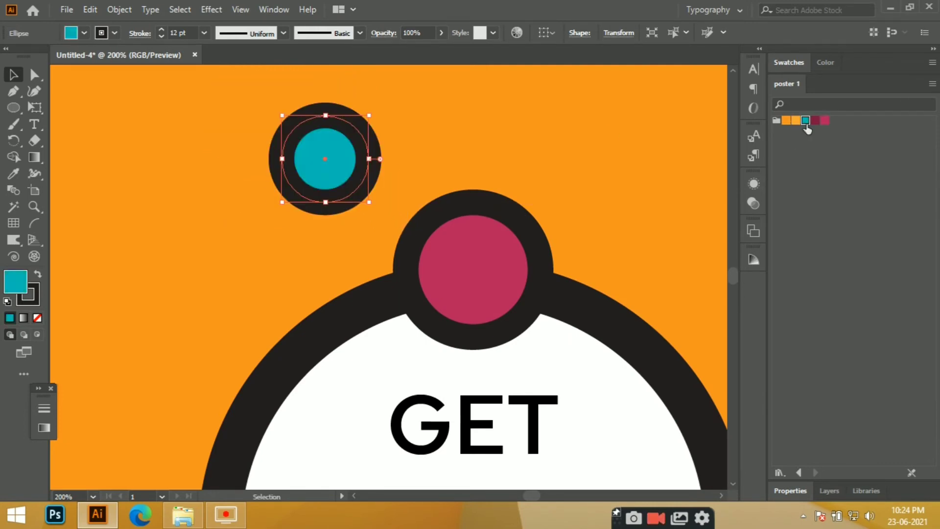
{"action": "left_click_drag", "start_coordinate": [377, 168], "coordinate": [378, 135]}
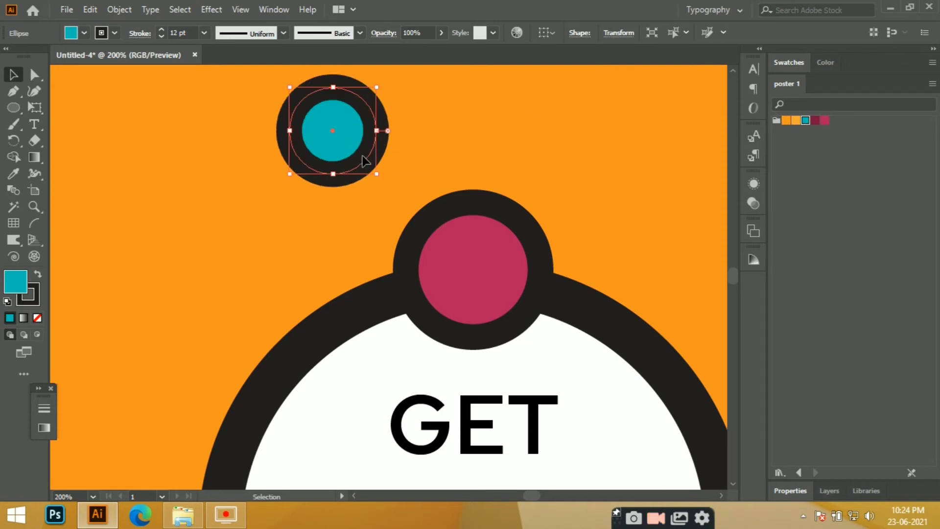
{"action": "scroll", "coordinate": [450, 173], "scroll_direction": "down", "scroll_amount": 7}
{"action": "left_click", "coordinate": [636, 187]}
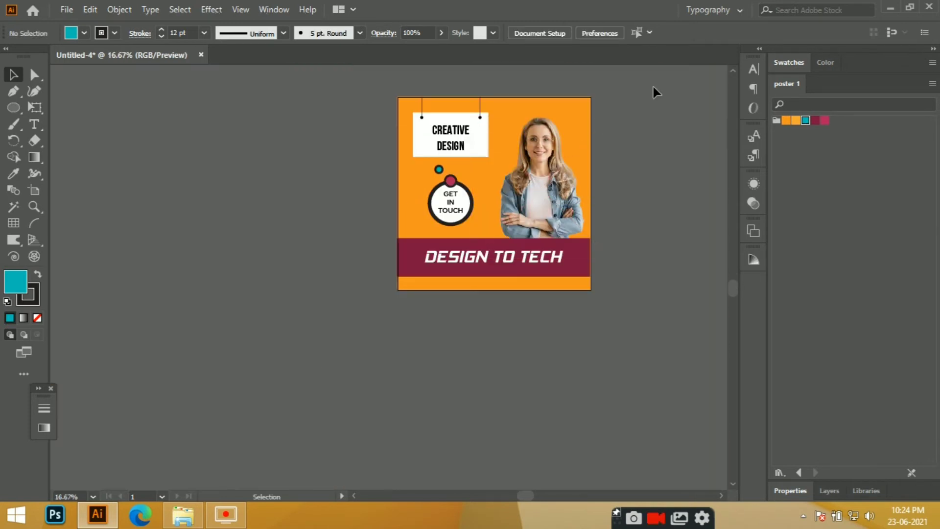
Adjust the maroon band's right end to meet the poster's right edge
{"action": "left_click", "coordinate": [588, 272]}
{"action": "left_click_drag", "start_coordinate": [595, 256], "coordinate": [594, 256]}
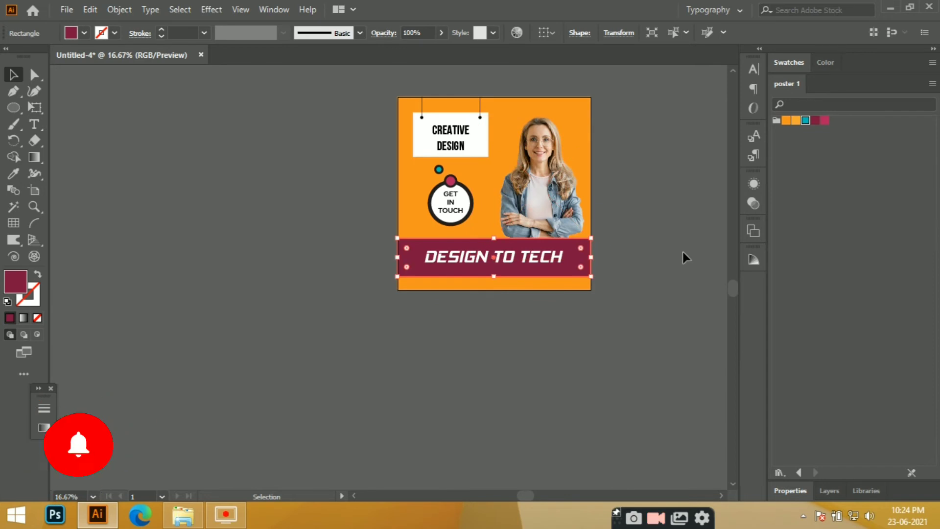
{"action": "left_click", "coordinate": [660, 237]}
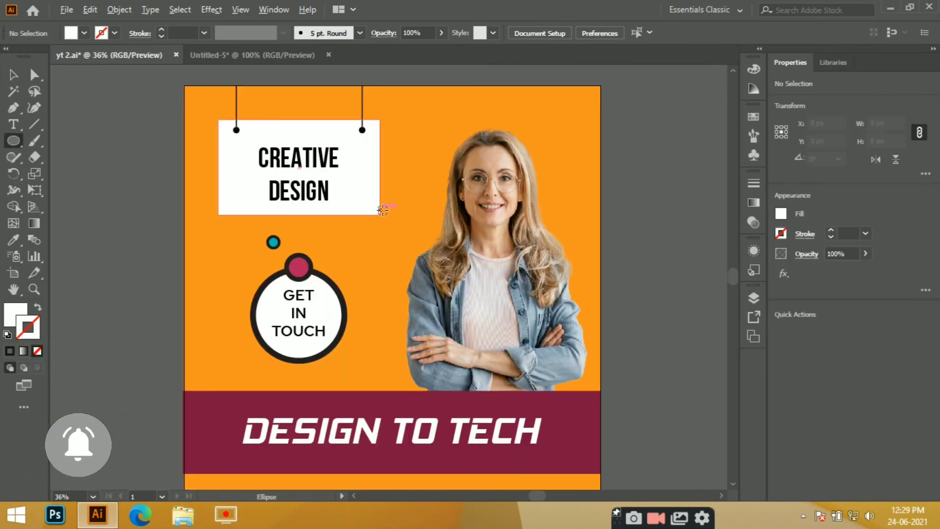
Draw a white circle about 492 px in diameter over the woman's face and upper body
{"action": "left_click_drag", "start_coordinate": [391, 220], "coordinate": [487, 315]}
{"action": "left_click", "coordinate": [14, 75]}
{"action": "left_click_drag", "start_coordinate": [392, 211], "coordinate": [494, 229]}
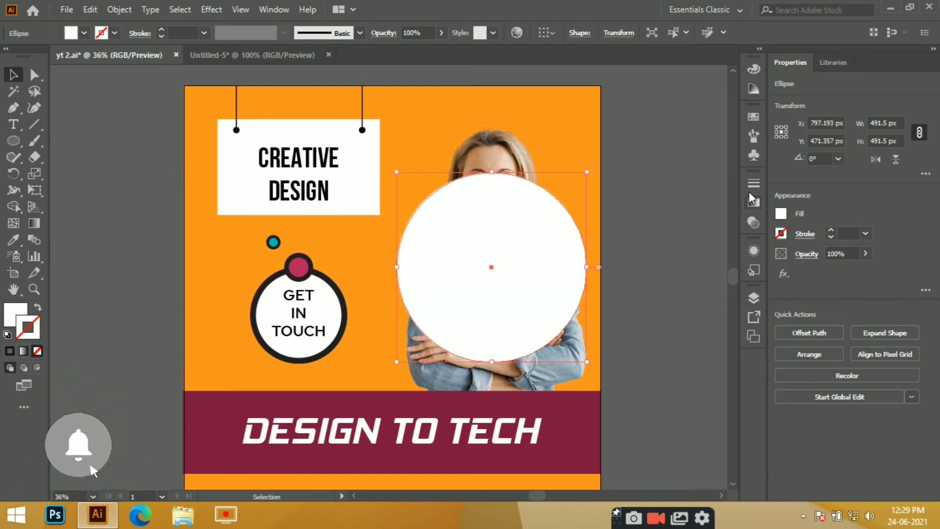
Load the user-defined poster 1 swatches and give the large circle their light orange fill with no stroke
{"action": "left_click", "coordinate": [753, 116]}
{"action": "left_click", "coordinate": [586, 190]}
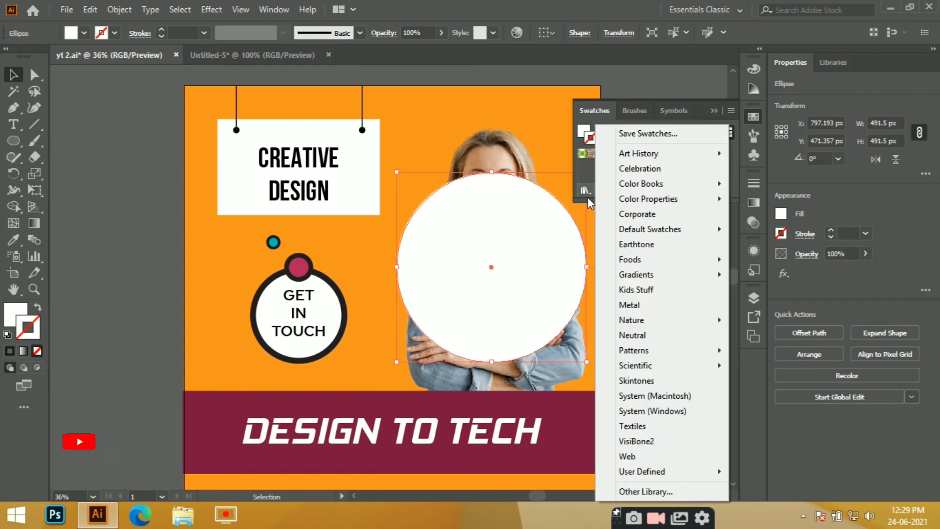
{"action": "mouse_move", "coordinate": [686, 472]}
{"action": "left_click", "coordinate": [762, 517]}
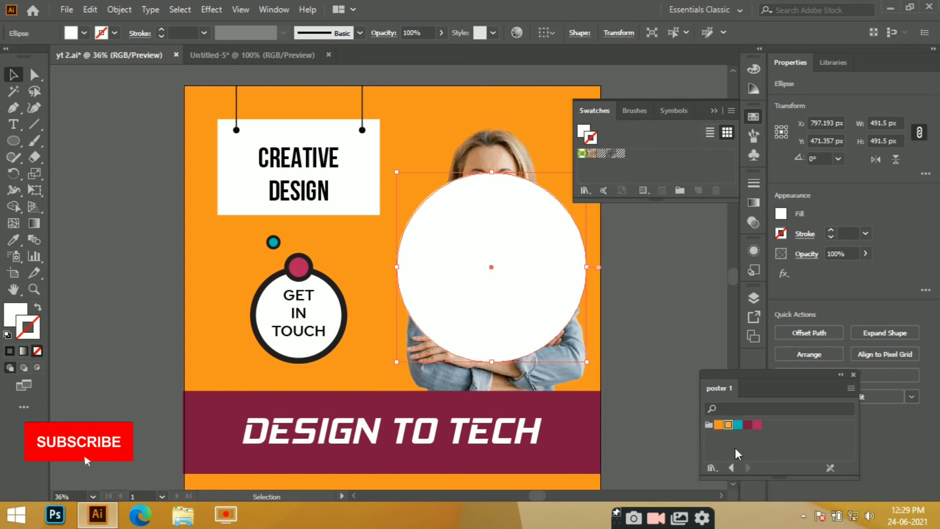
{"action": "left_click_drag", "start_coordinate": [728, 424], "coordinate": [30, 323]}
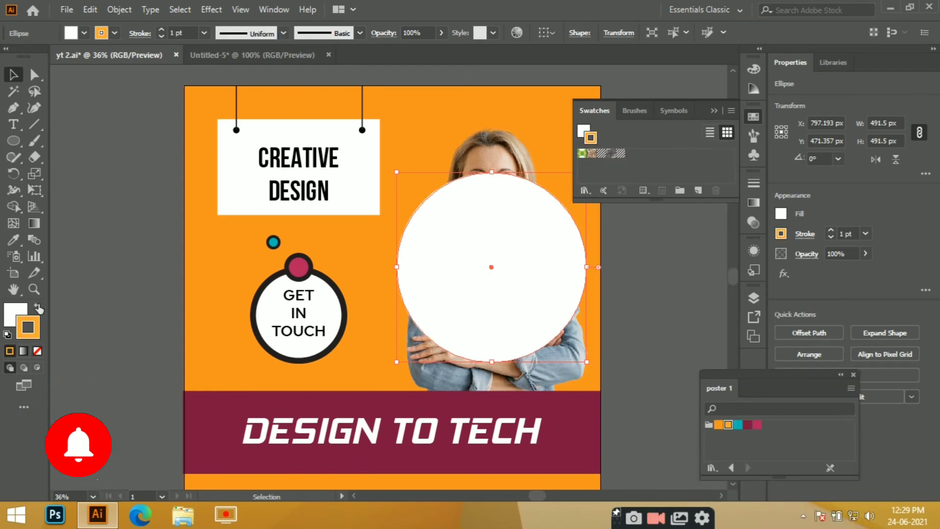
{"action": "left_click", "coordinate": [38, 308]}
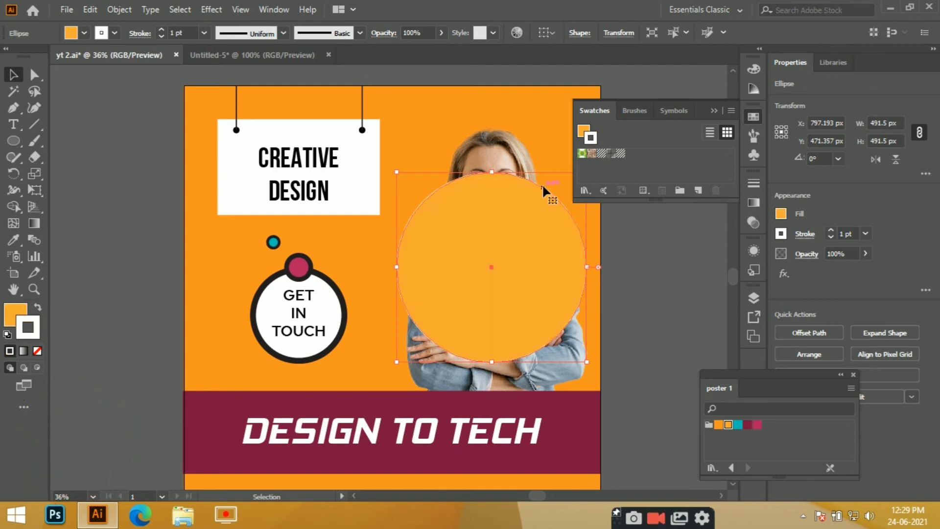
{"action": "left_click", "coordinate": [38, 351]}
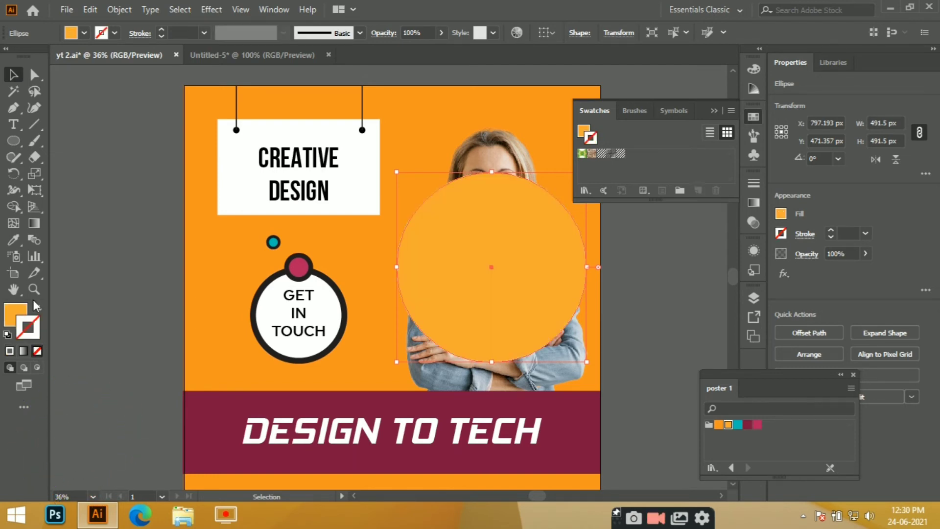
Move the large light orange circle directly behind the woman's photo in Layer 2's stacking order, then deselect it
{"action": "left_click", "coordinate": [753, 298]}
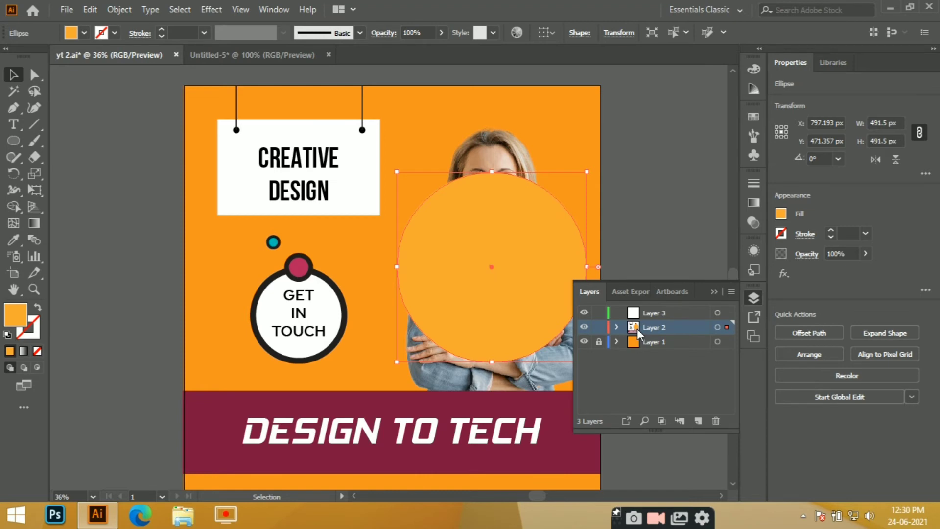
{"action": "left_click", "coordinate": [617, 328]}
{"action": "scroll", "coordinate": [671, 351], "scroll_direction": "down", "scroll_amount": 3}
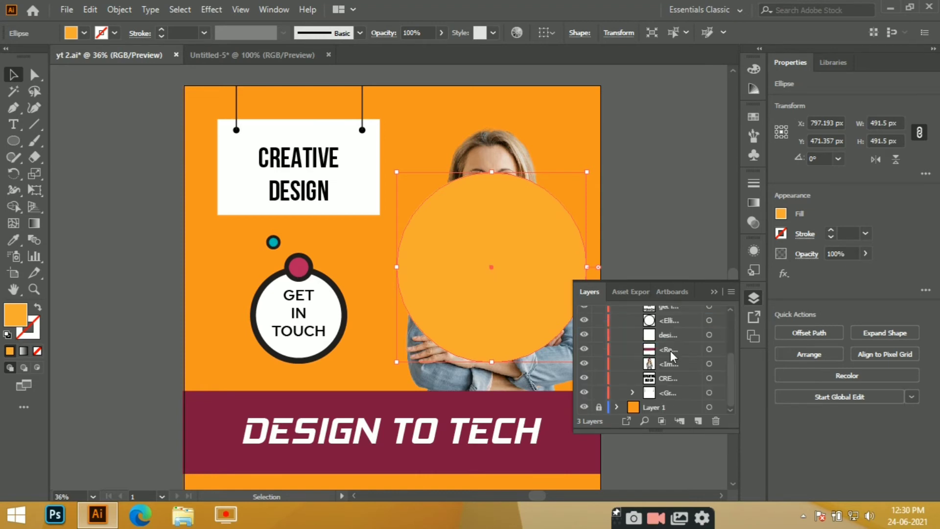
{"action": "scroll", "coordinate": [671, 351], "scroll_direction": "up", "scroll_amount": 1}
{"action": "left_click_drag", "start_coordinate": [667, 308], "coordinate": [685, 411]}
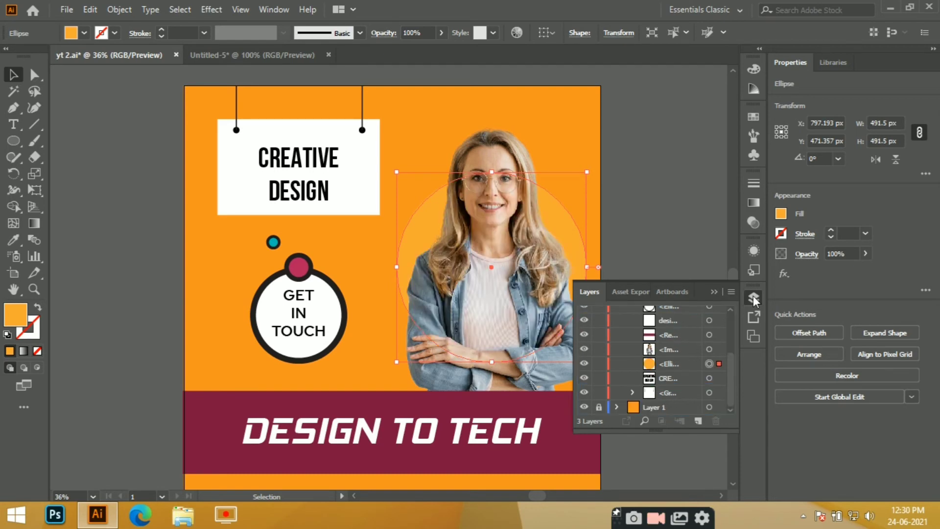
{"action": "left_click", "coordinate": [753, 295]}
{"action": "left_click", "coordinate": [93, 99]}
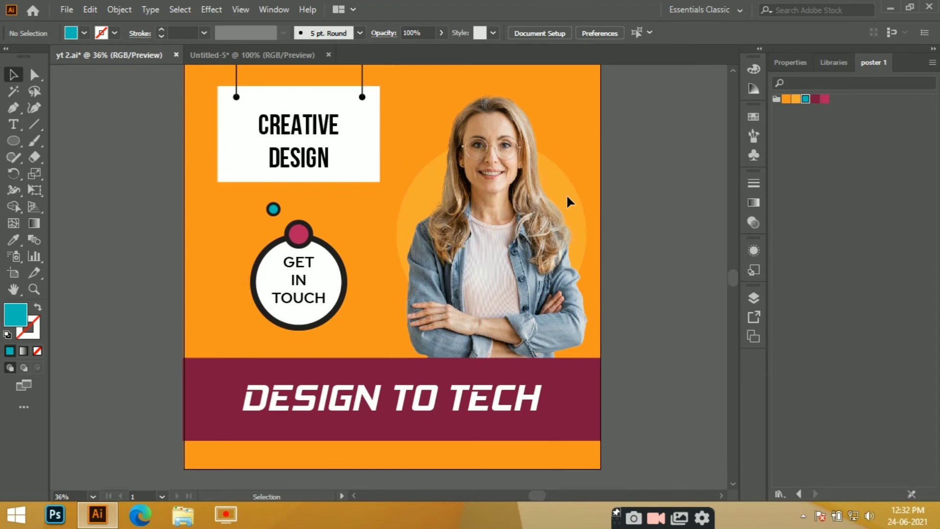
Draw a short 45-degree diagonal line with a 5 pt black stroke outside the poster, beside its upper-left corner
{"action": "scroll", "coordinate": [567, 194], "scroll_direction": "up", "scroll_amount": 1}
{"action": "scroll", "coordinate": [515, 159], "scroll_direction": "down", "scroll_amount": 1}
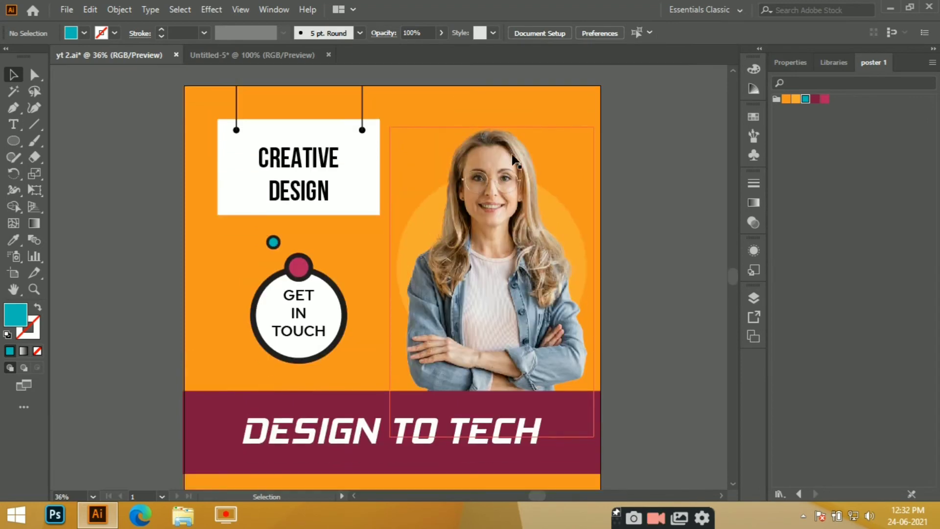
{"action": "left_click", "coordinate": [28, 125]}
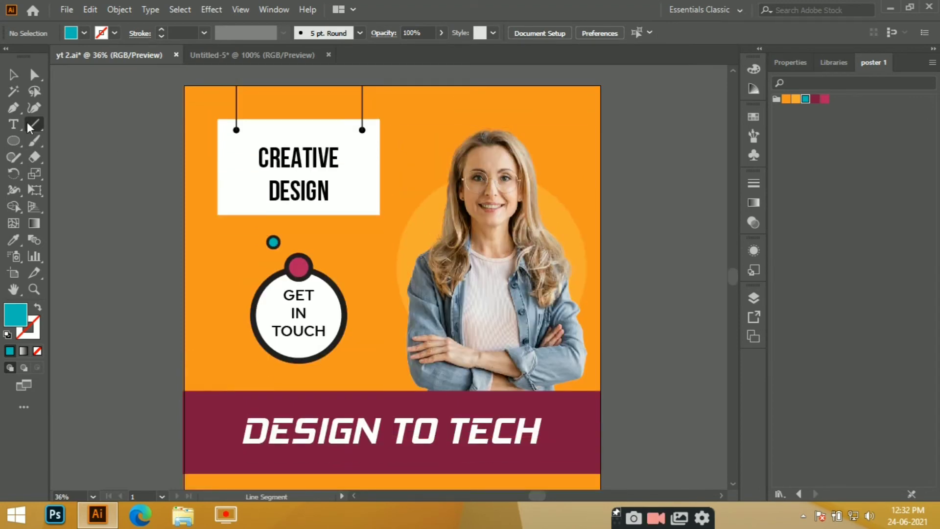
{"action": "left_click_drag", "start_coordinate": [125, 129], "coordinate": [82, 171]}
{"action": "left_click", "coordinate": [160, 30]}
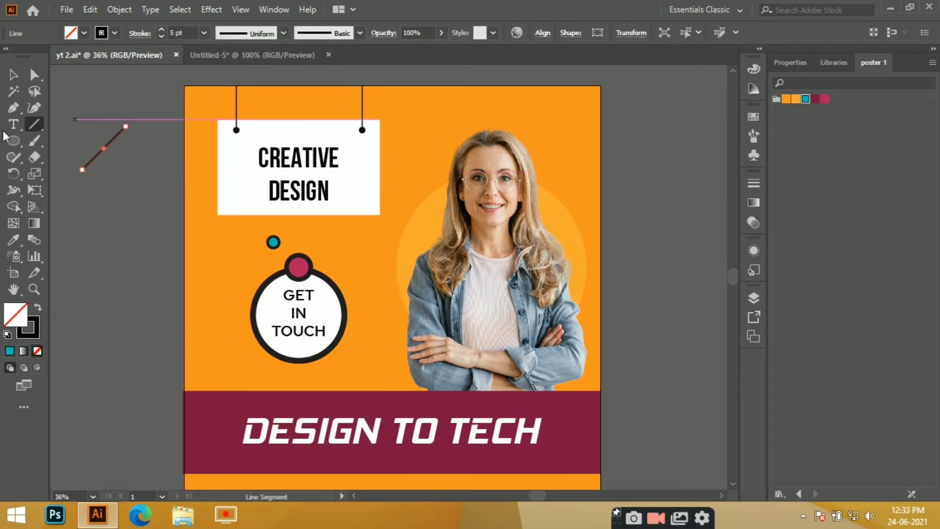
{"action": "key", "text": "v"}
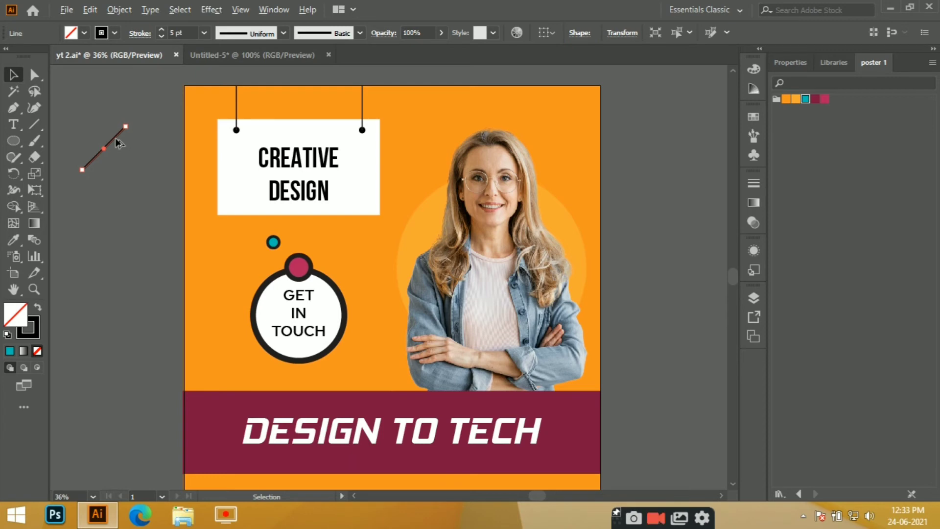
Copy the diagonal line a short distance horizontally to the right and repeat the copy to make a row of nine evenly spaced lines
{"action": "left_click_drag", "start_coordinate": [114, 138], "coordinate": [130, 138]}
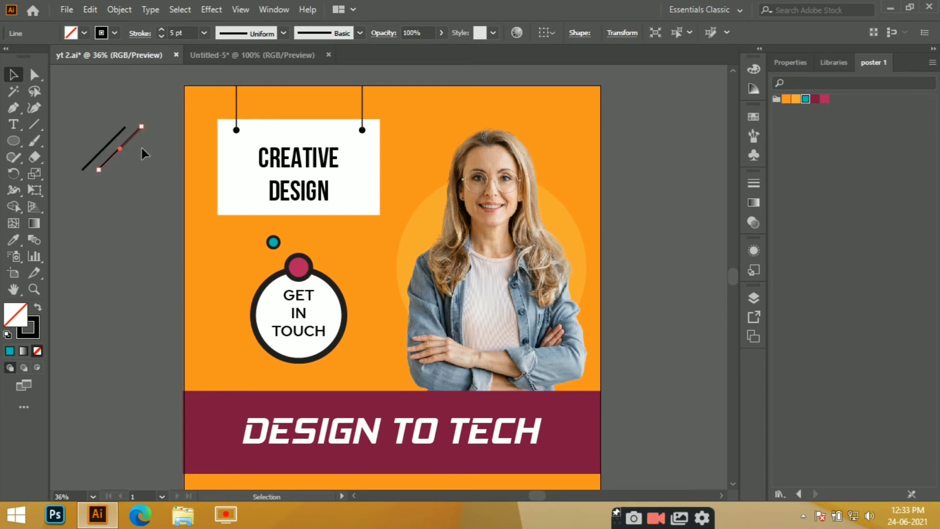
{"action": "key", "text": "ctrl+d"}
{"action": "key", "text": "ctrl+d"}
{"action": "key", "text": "ctrl+d"}
{"action": "key", "text": "ctrl+d"}
{"action": "key", "text": "ctrl+d"}
{"action": "key", "text": "ctrl+d"}
{"action": "key", "text": "ctrl+d"}
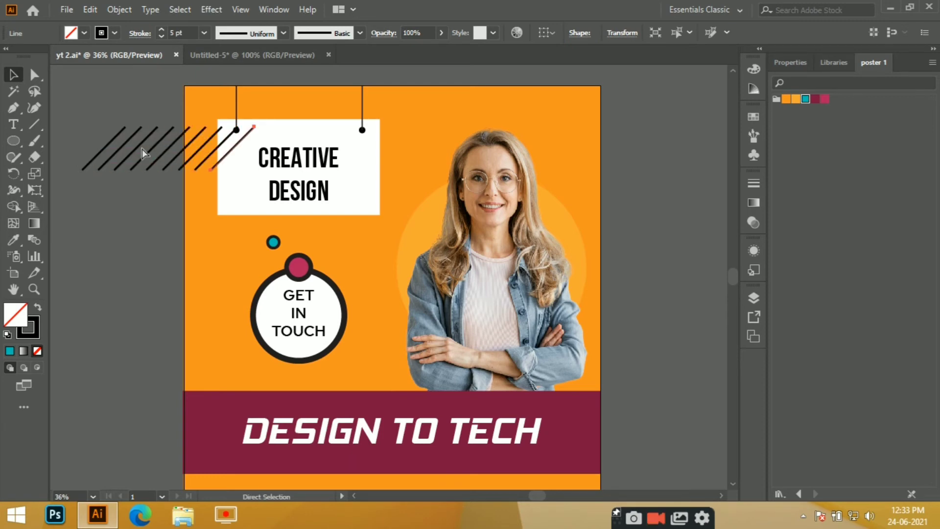